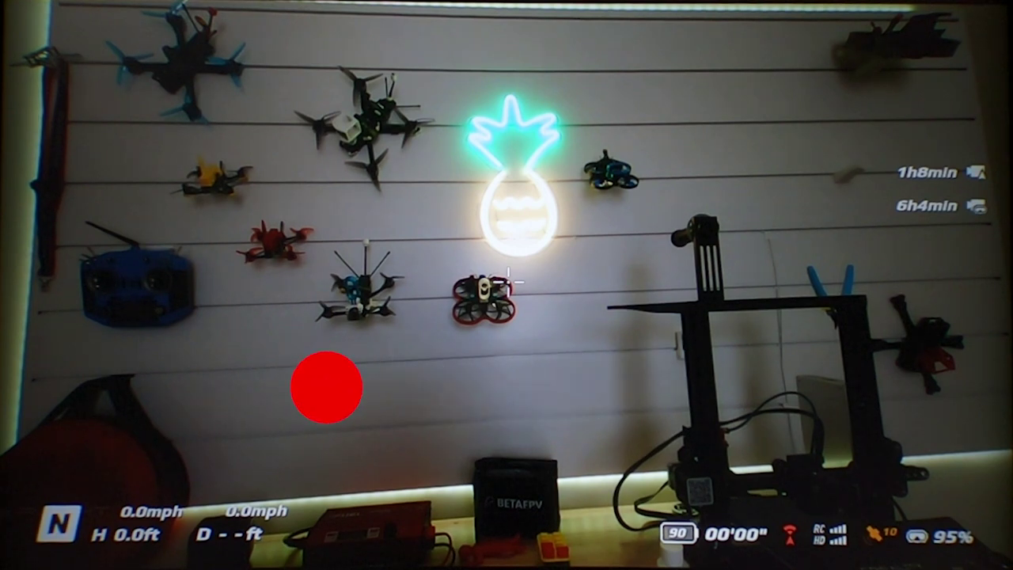
# Open the goggles menu and view the videos stored in the Goggles Storage album, returning to the menu.
pyautogui.press('Down')
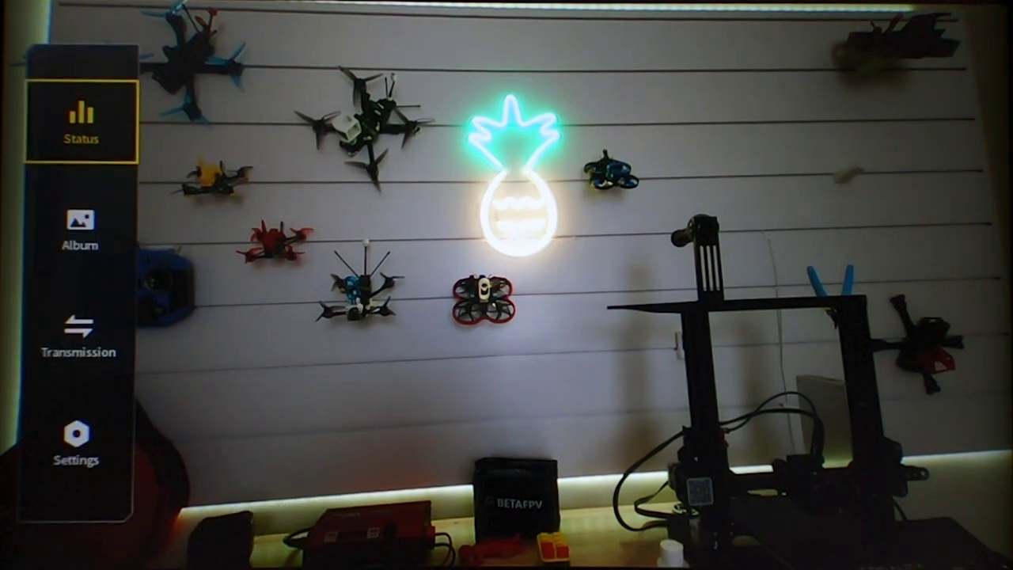
pyautogui.press('Right')
pyautogui.press('Down')
pyautogui.press('Return')
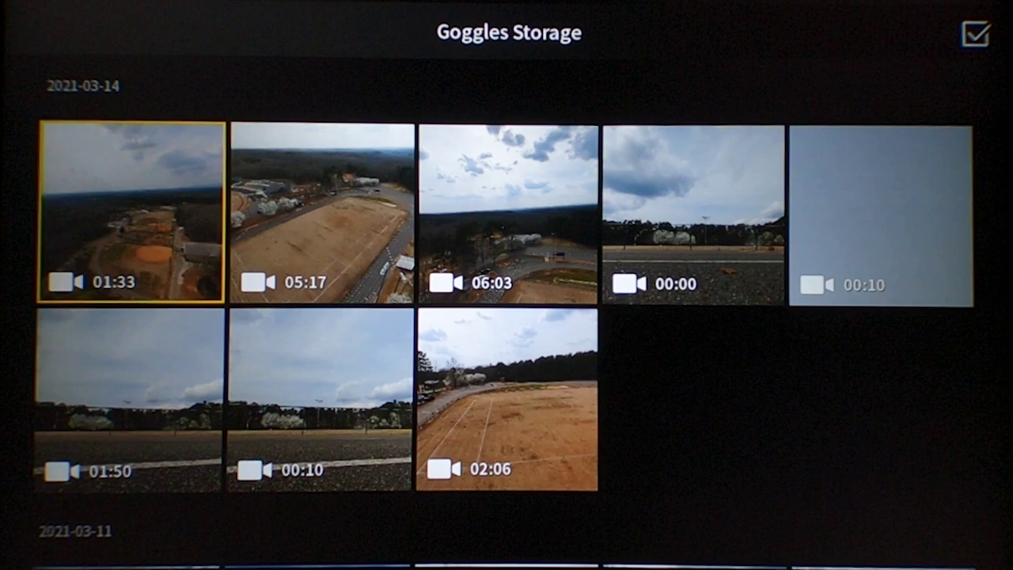
pyautogui.press('Escape')
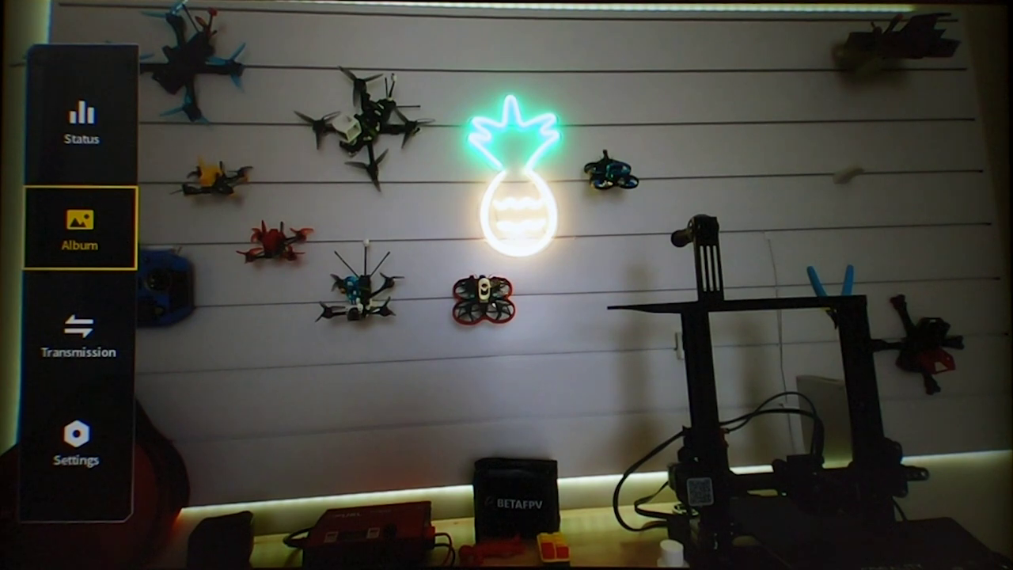
# Open the pilot transmission settings and select the 16:9 aspect ratio.
pyautogui.press('Down')
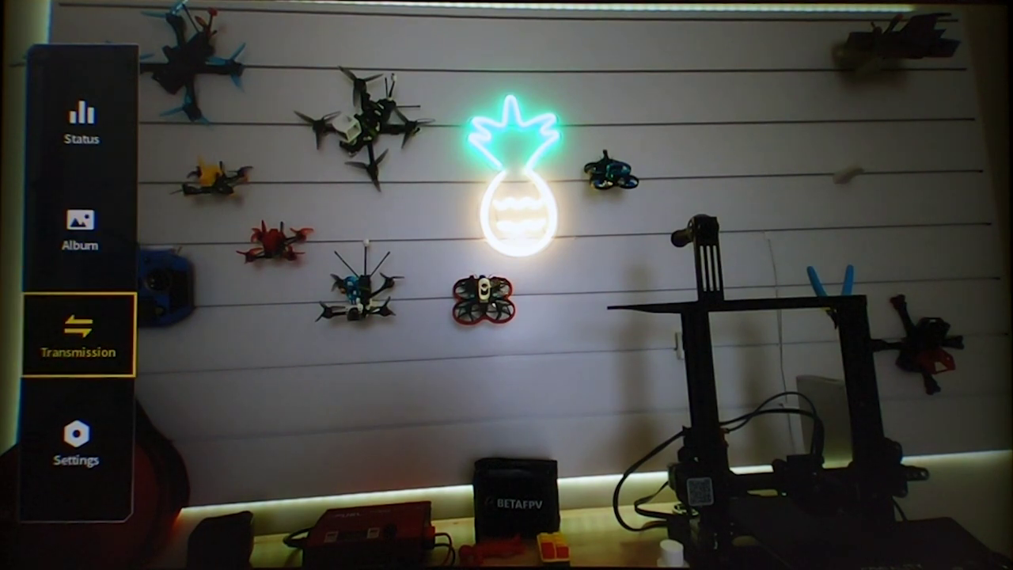
pyautogui.press('Return')
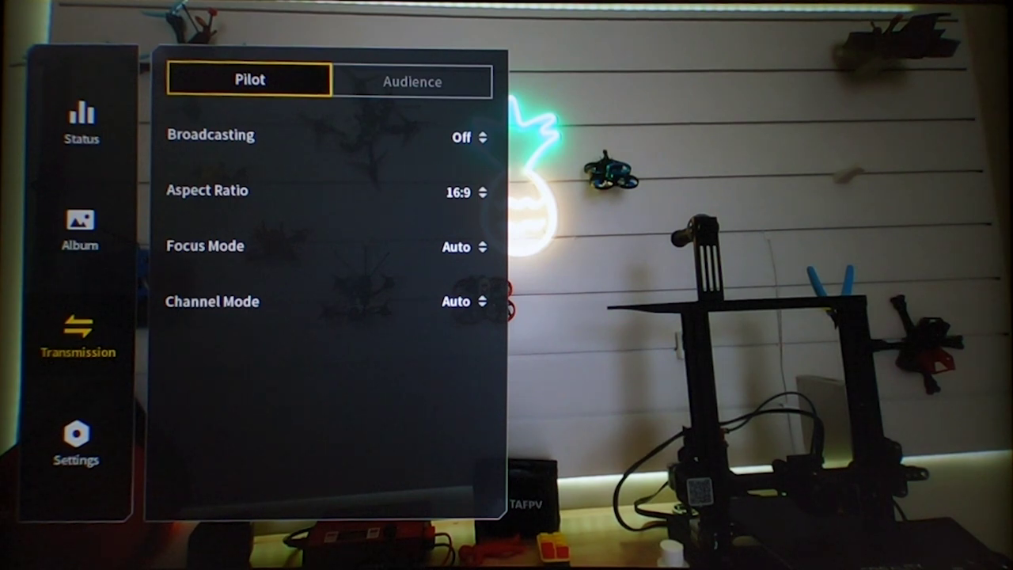
pyautogui.press('Down')
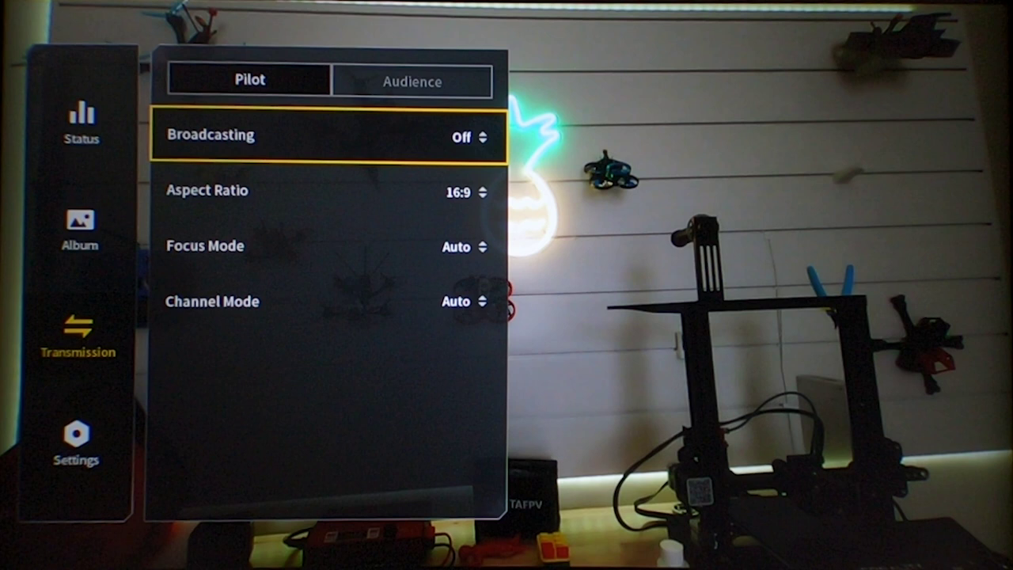
pyautogui.press('Down')
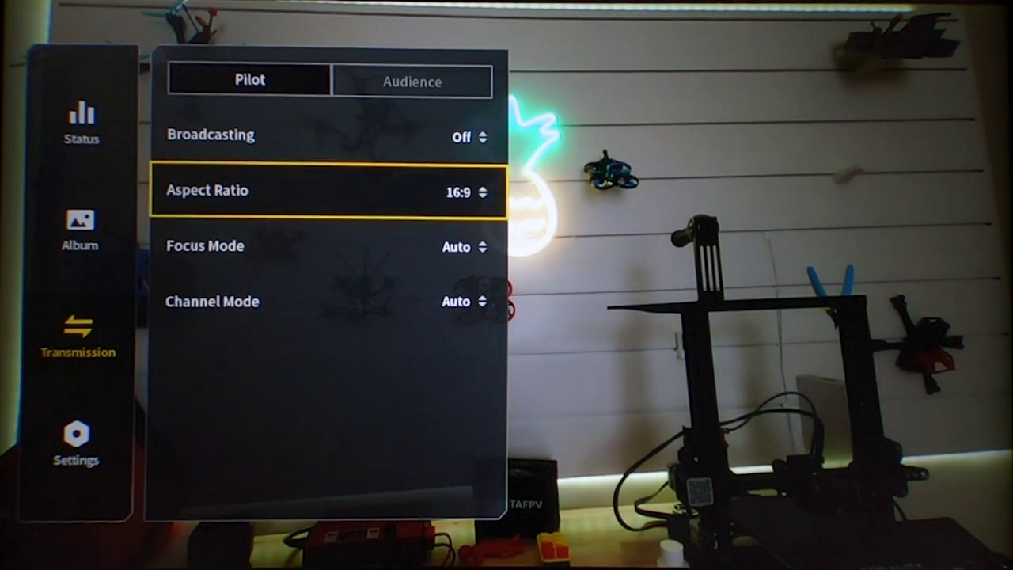
pyautogui.press('Return')
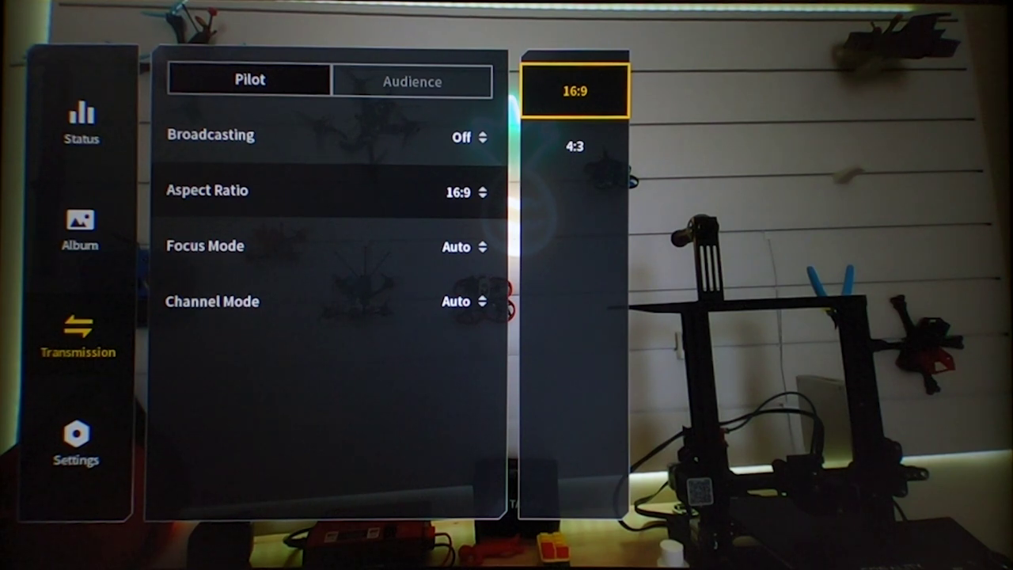
pyautogui.press('Return')
# View the available Focus Mode options without choosing another one.
pyautogui.press('Down')
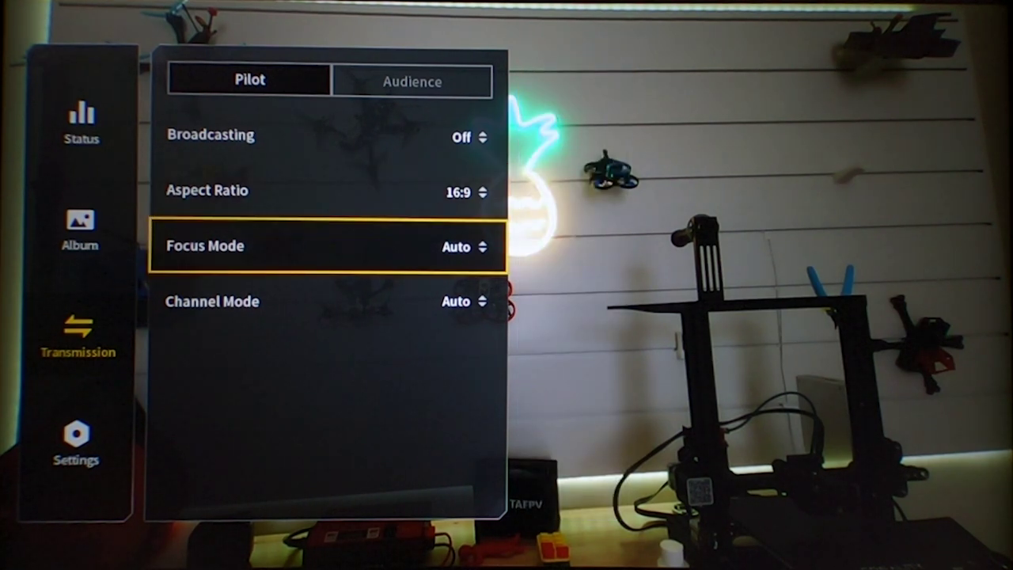
pyautogui.press('Return')
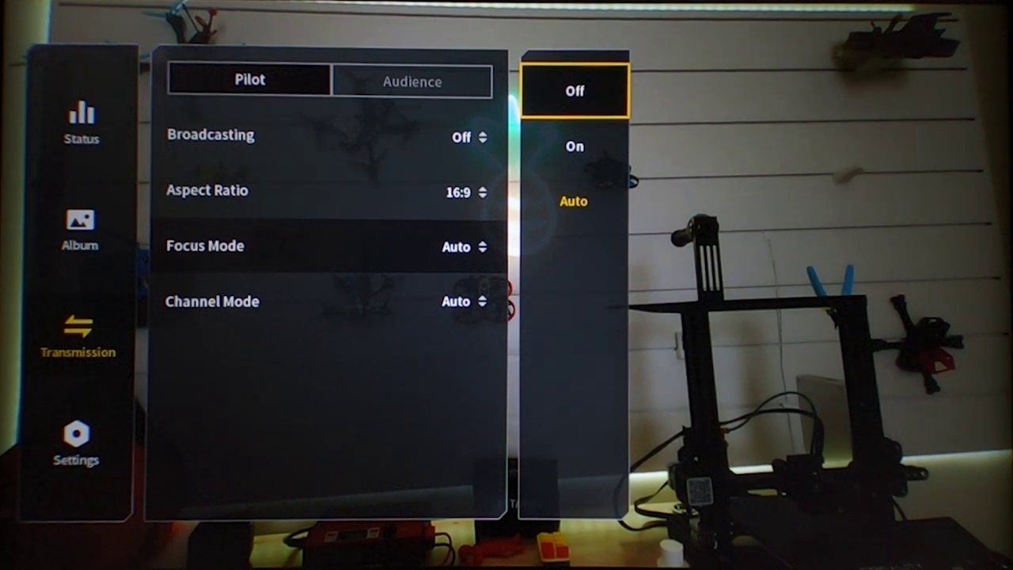
pyautogui.press('Escape')
# Set the transmission Channel Mode to Auto and leave the transmission settings.
pyautogui.press('Down')
pyautogui.press('Return')
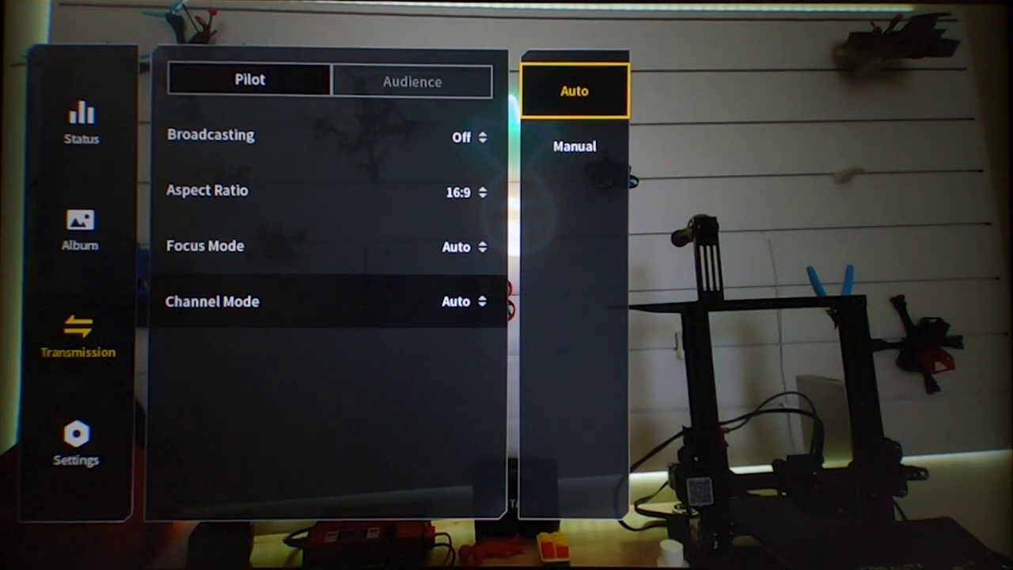
pyautogui.press('Return')
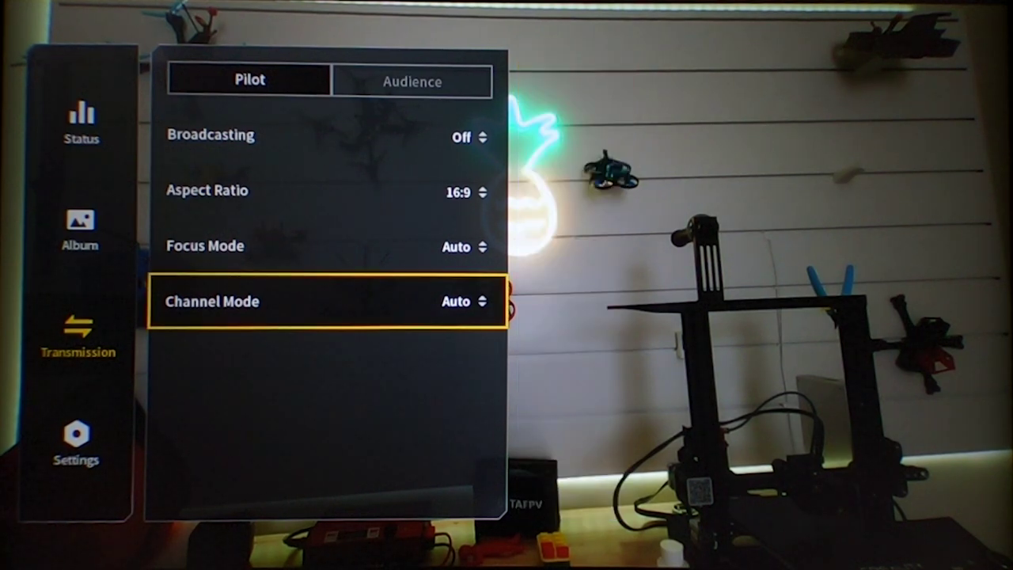
pyautogui.press('Escape')
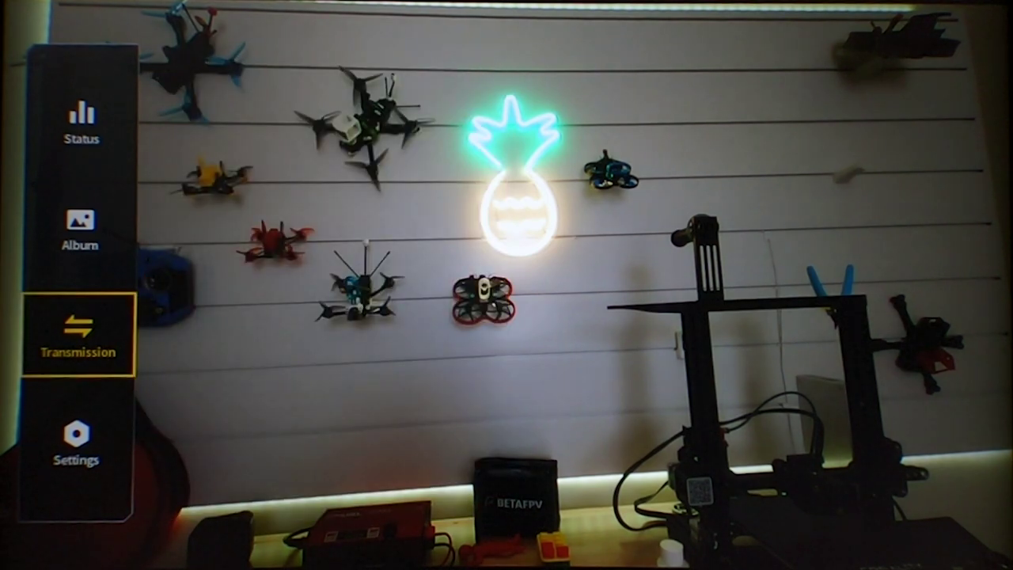
# Open the Safety settings and review the available limits for Max Flight Altitude and Max Flight Distance.
pyautogui.press('Down')
pyautogui.press('Return')
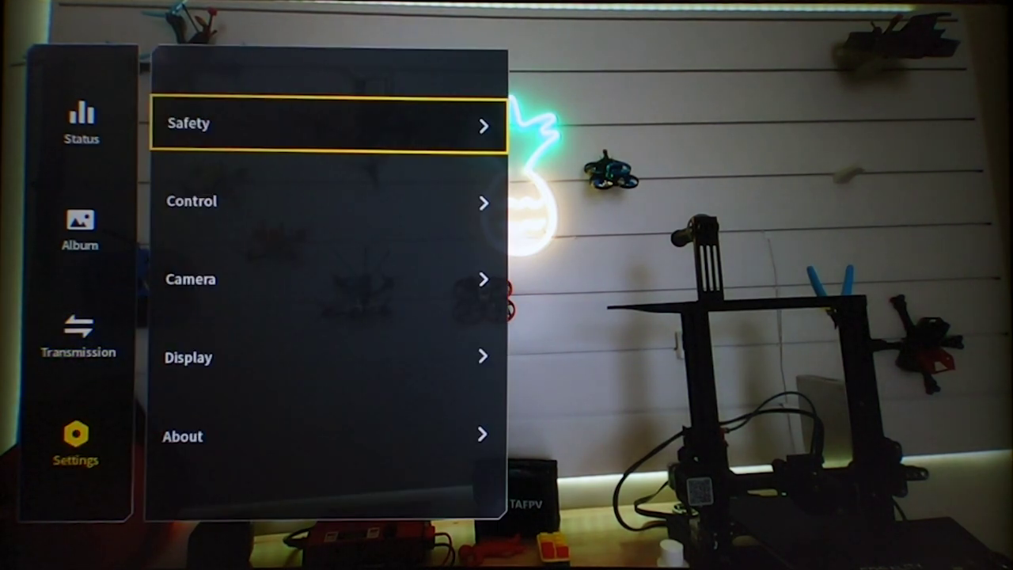
pyautogui.press('Return')
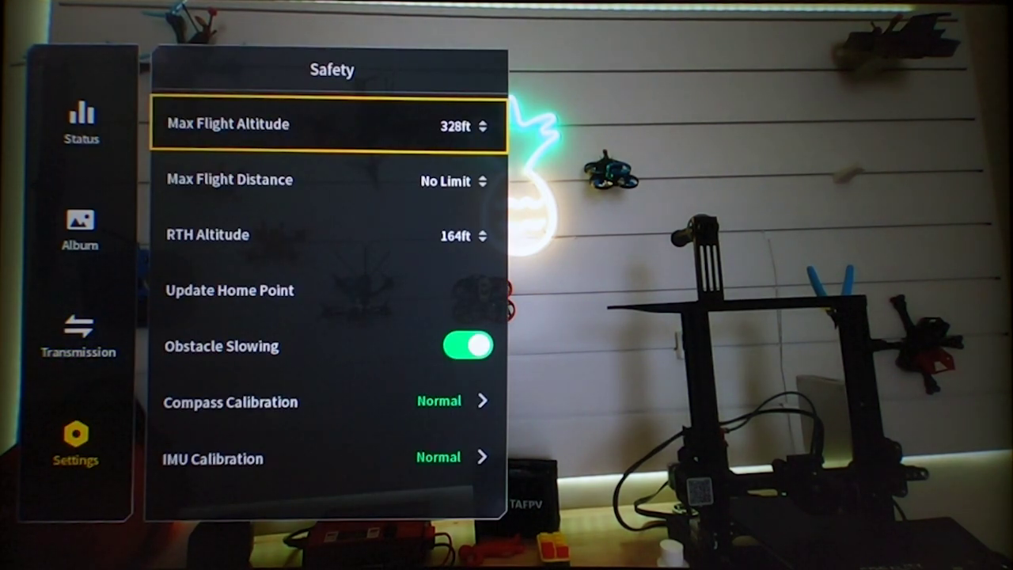
pyautogui.press('Return')
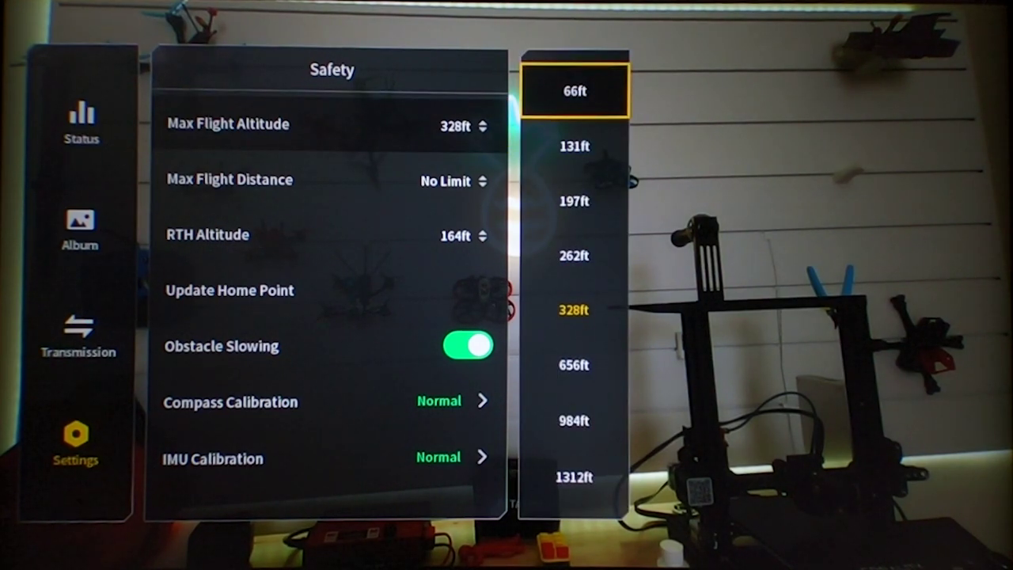
pyautogui.press('Escape')
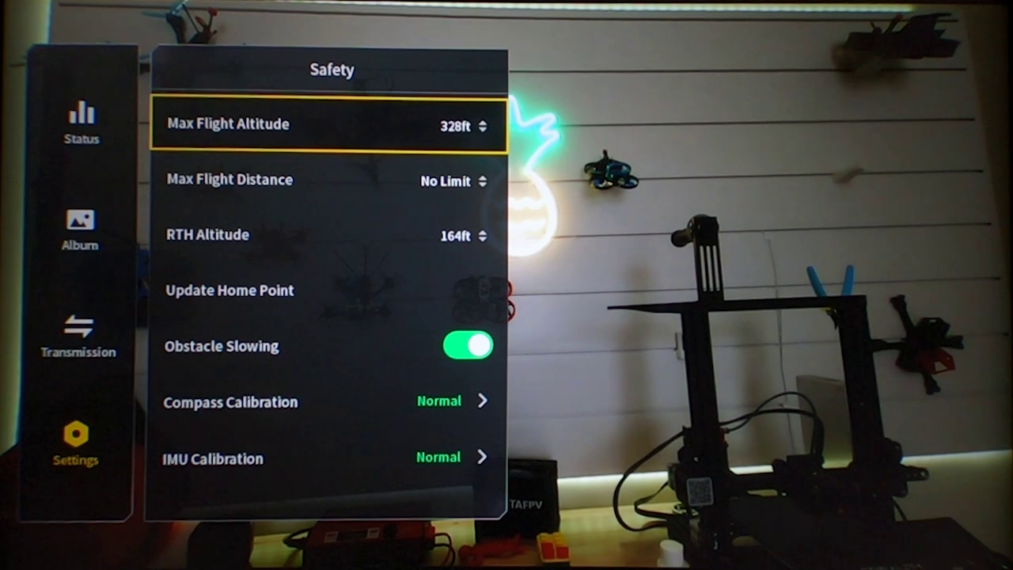
pyautogui.press('Down')
pyautogui.press('Return')
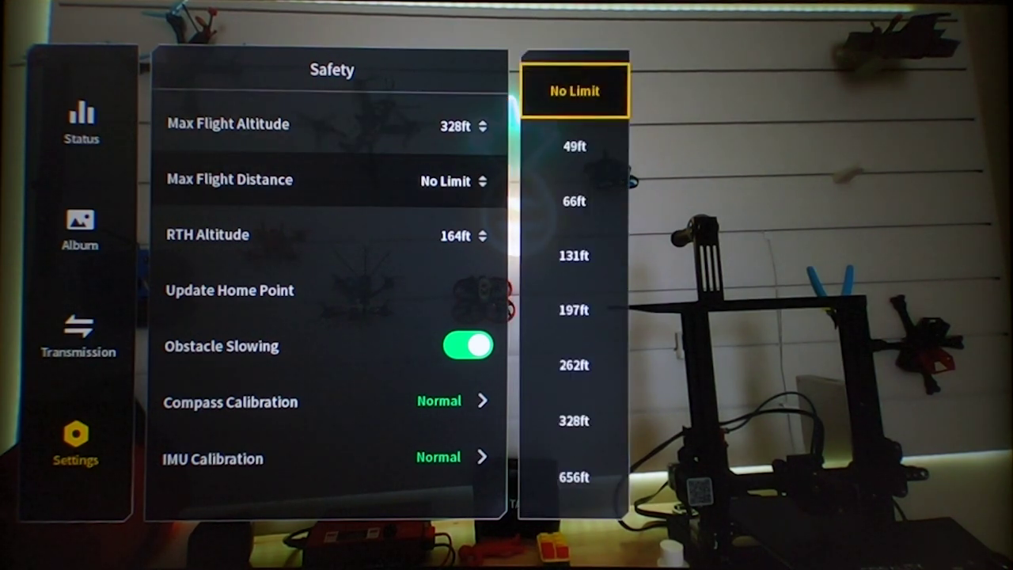
pyautogui.press('Escape')
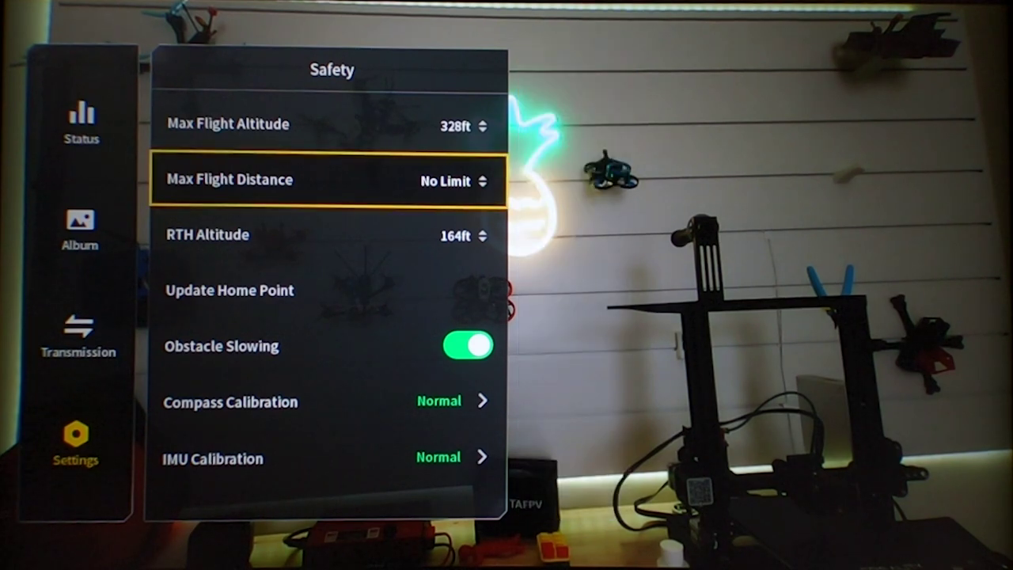
# Review the available RTH Altitude values and visit the Update Home Point option.
pyautogui.press('Down')
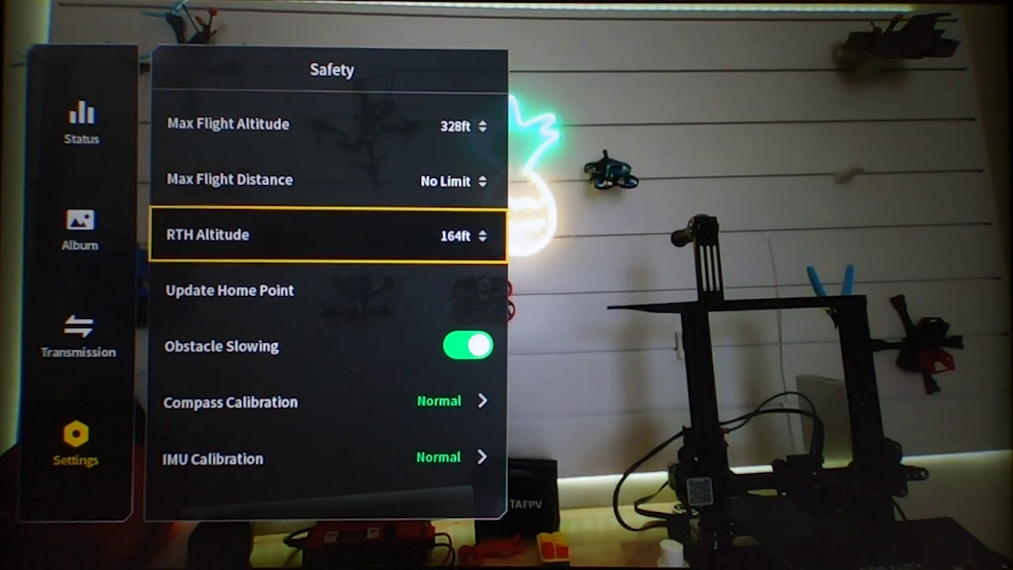
pyautogui.press('Return')
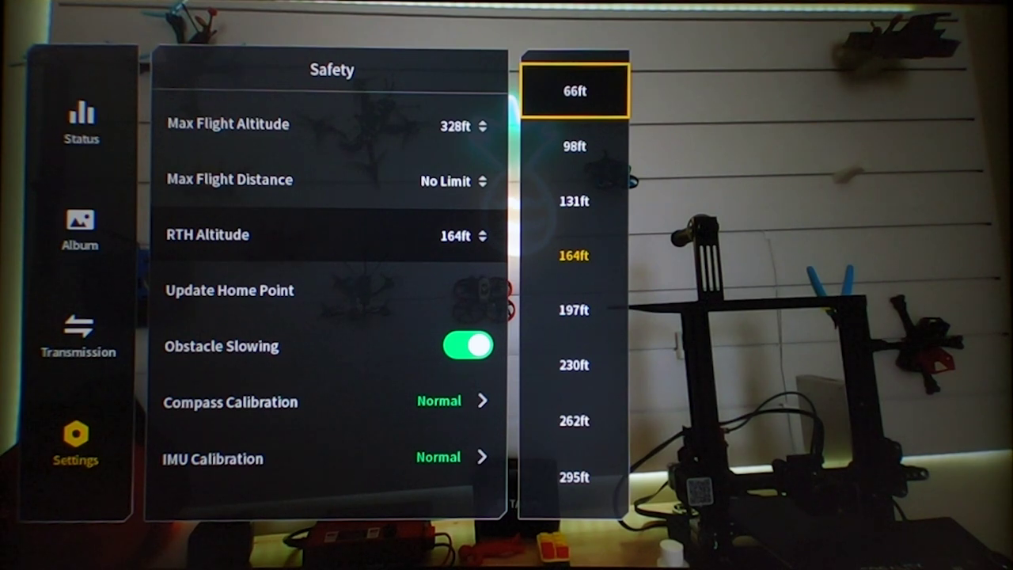
pyautogui.press('Escape')
pyautogui.press('Down')
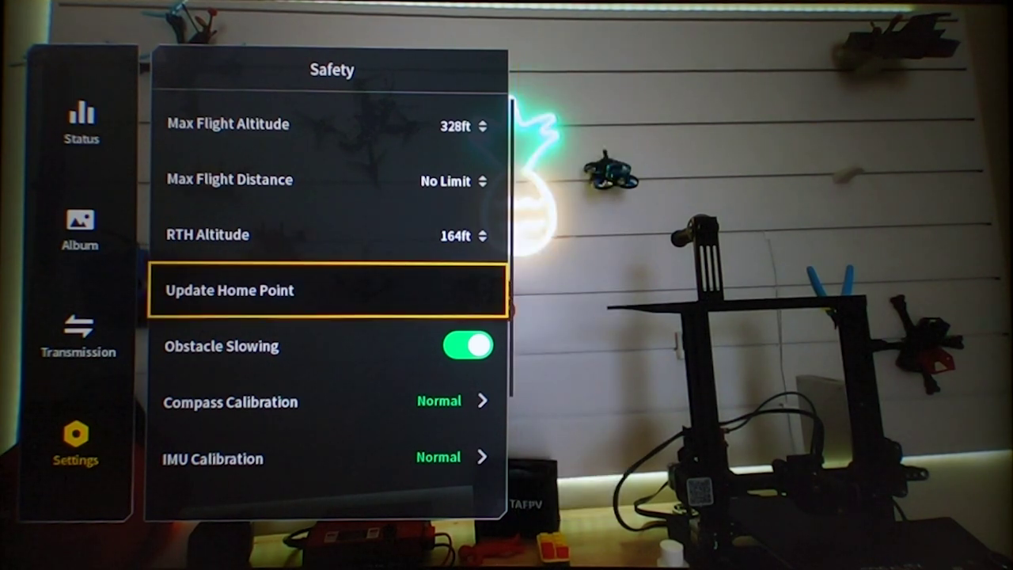
pyautogui.press('Return')
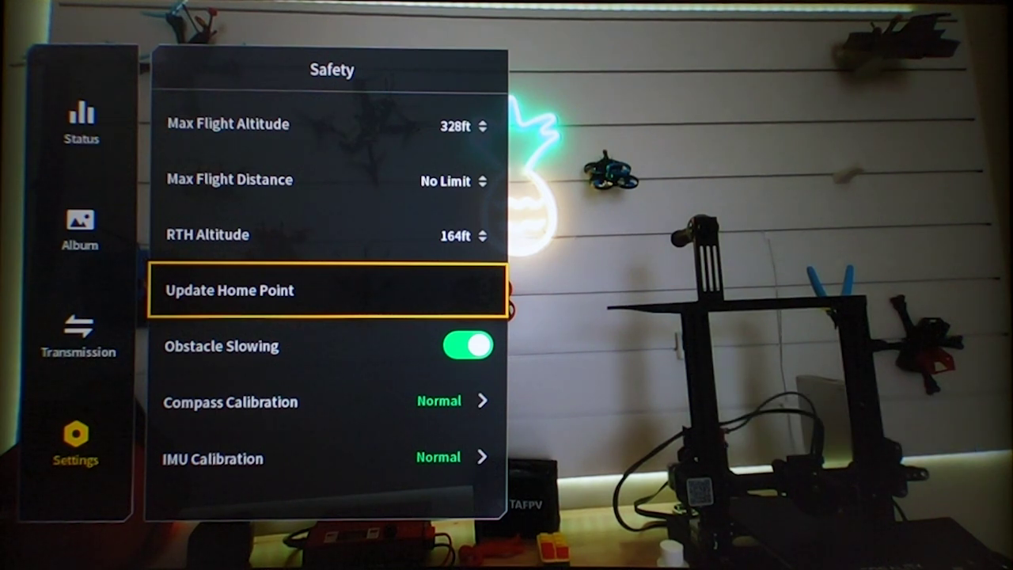
# Check the Obstacle Slowing setting and view the compass and IMU calibration instructions without starting either calibration.
pyautogui.press('Down')
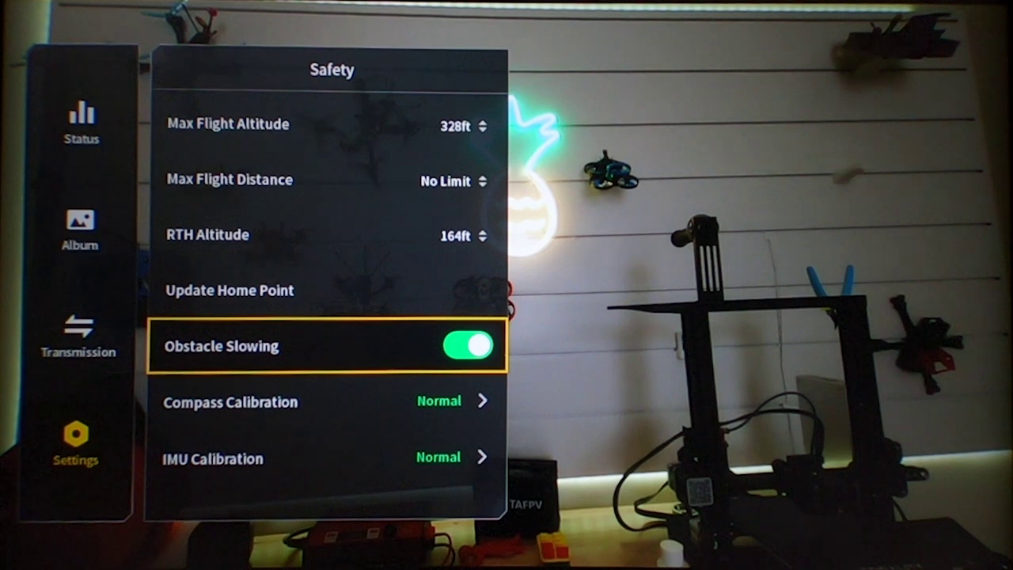
pyautogui.press('Down')
pyautogui.press('Return')
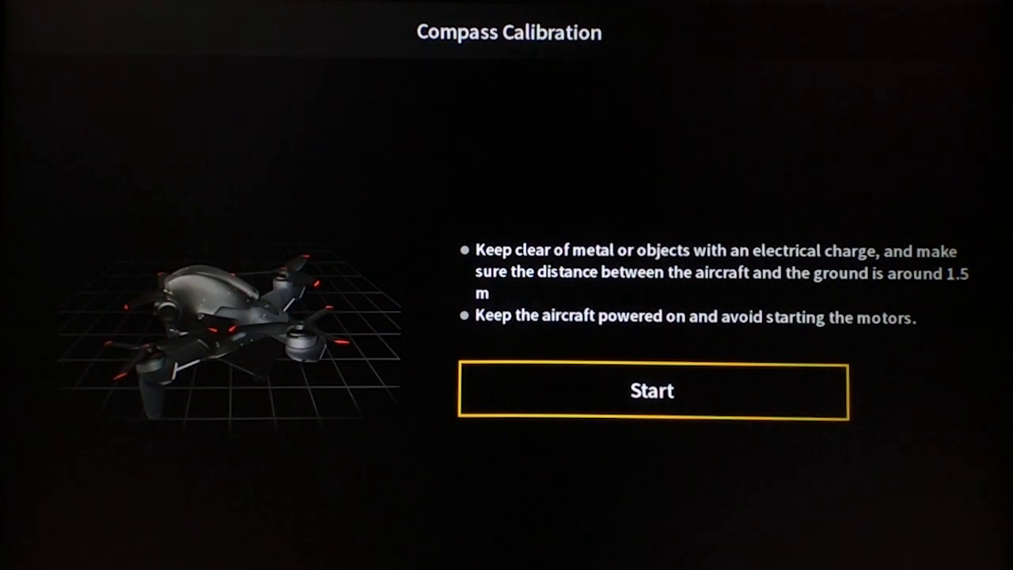
pyautogui.press('Escape')
pyautogui.press('Down')
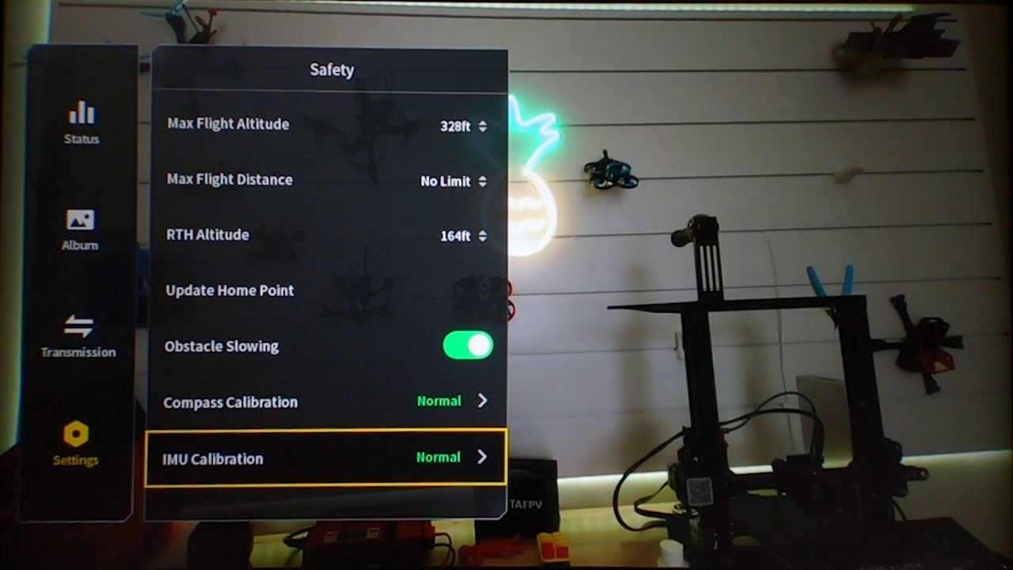
pyautogui.press('Return')
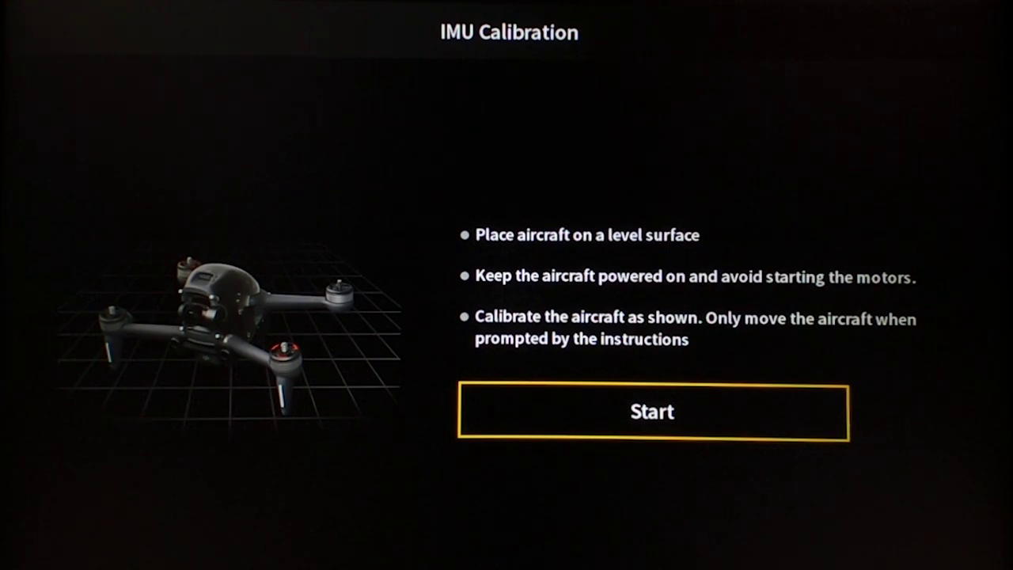
pyautogui.press('Escape')
# Open Advanced Safety Settings and review the signal lost actions, AirSense and Emergency Propeller Stop, returning to the Safety settings.
pyautogui.press('Down')
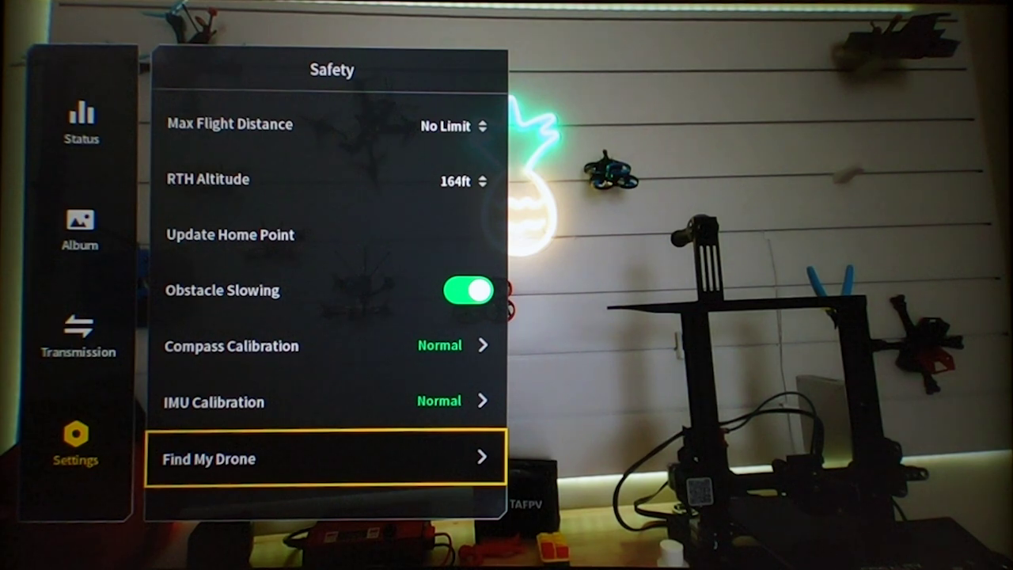
pyautogui.press('Down')
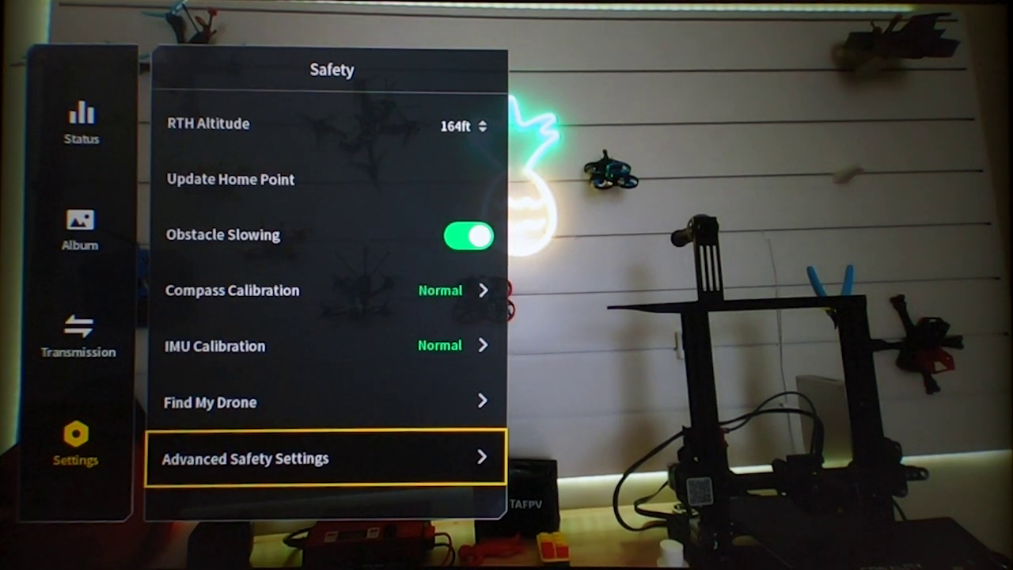
pyautogui.press('Return')
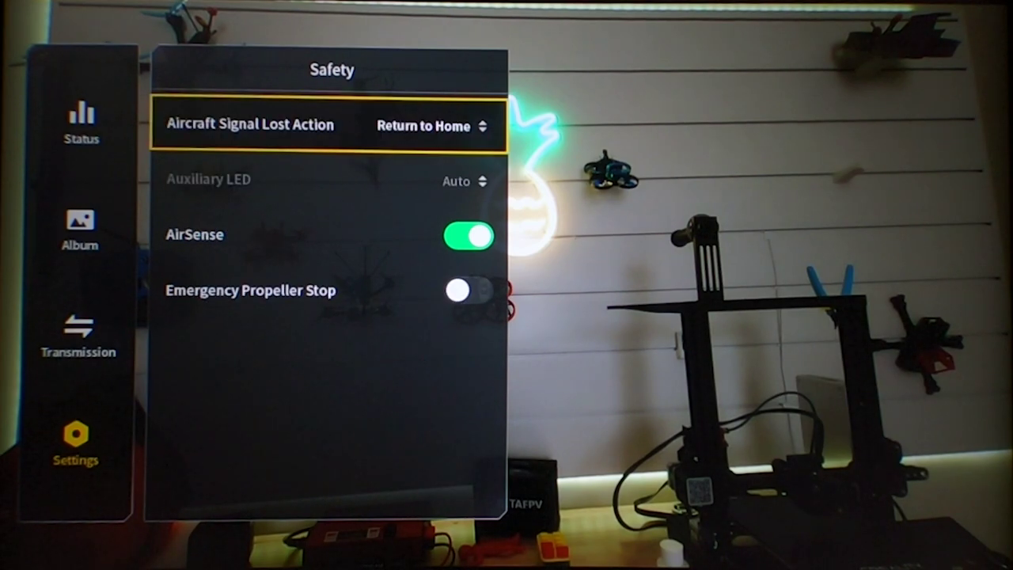
pyautogui.press('Return')
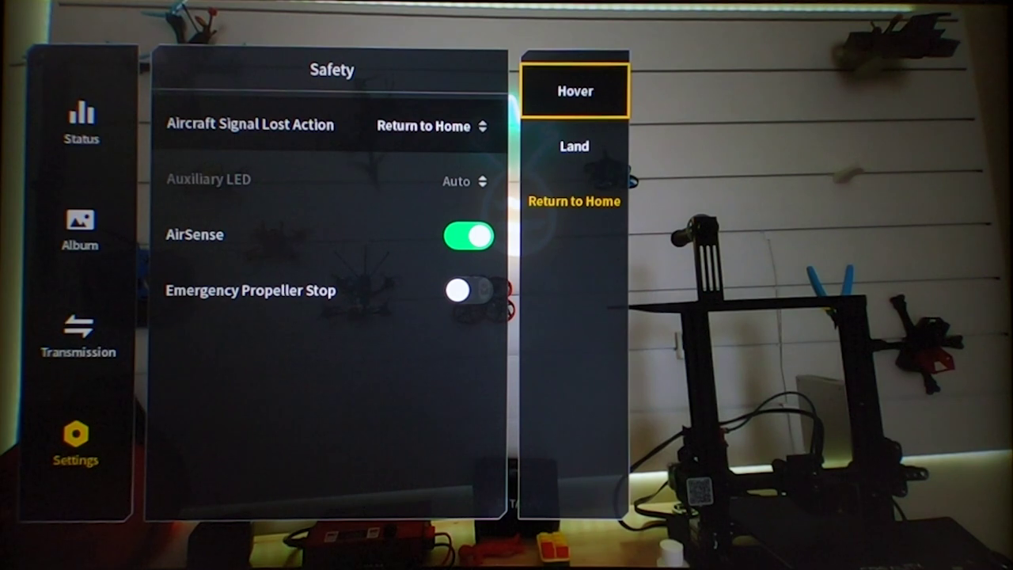
pyautogui.press('Escape')
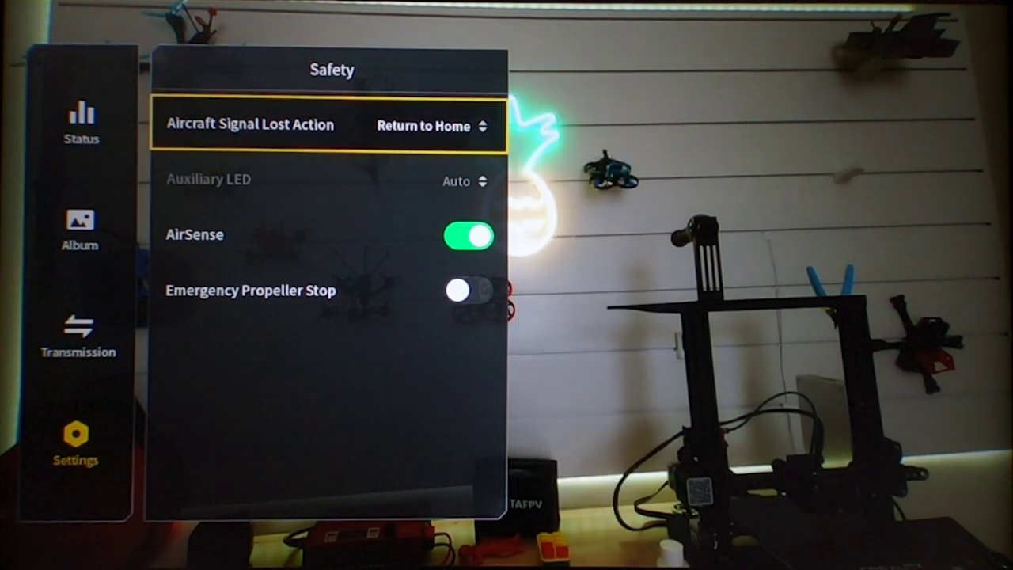
pyautogui.press('Down')
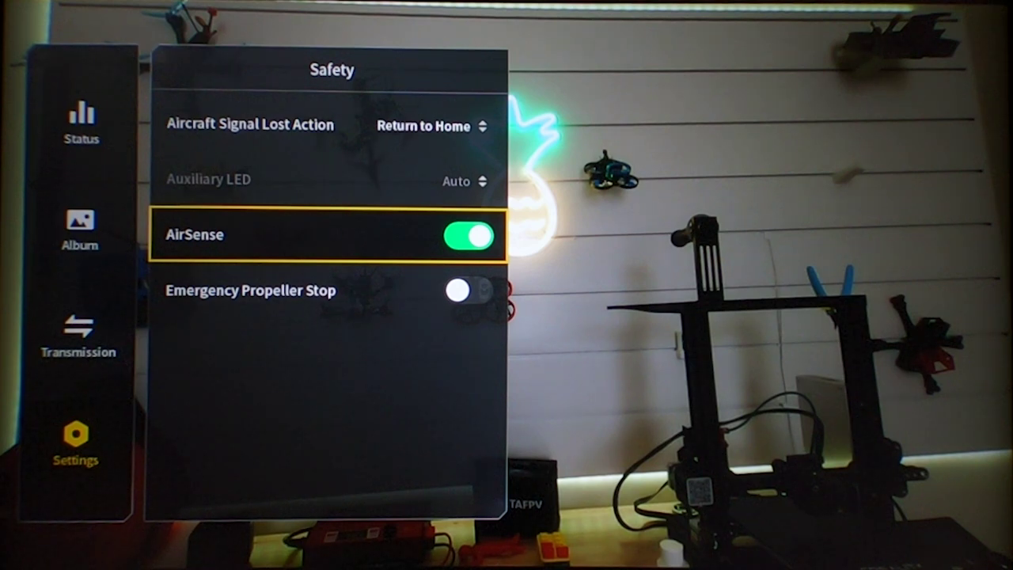
pyautogui.press('Down')
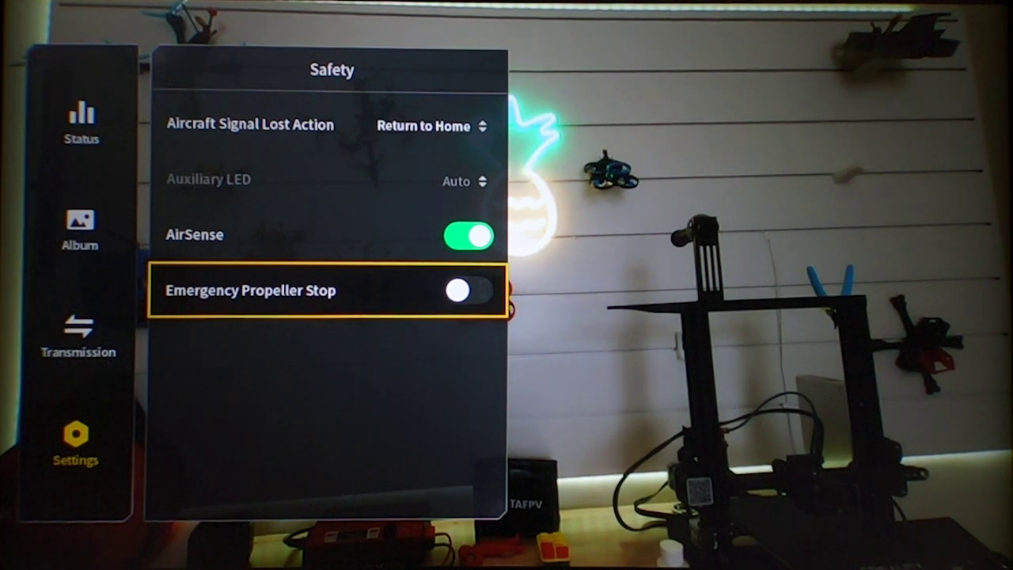
pyautogui.press('Escape')
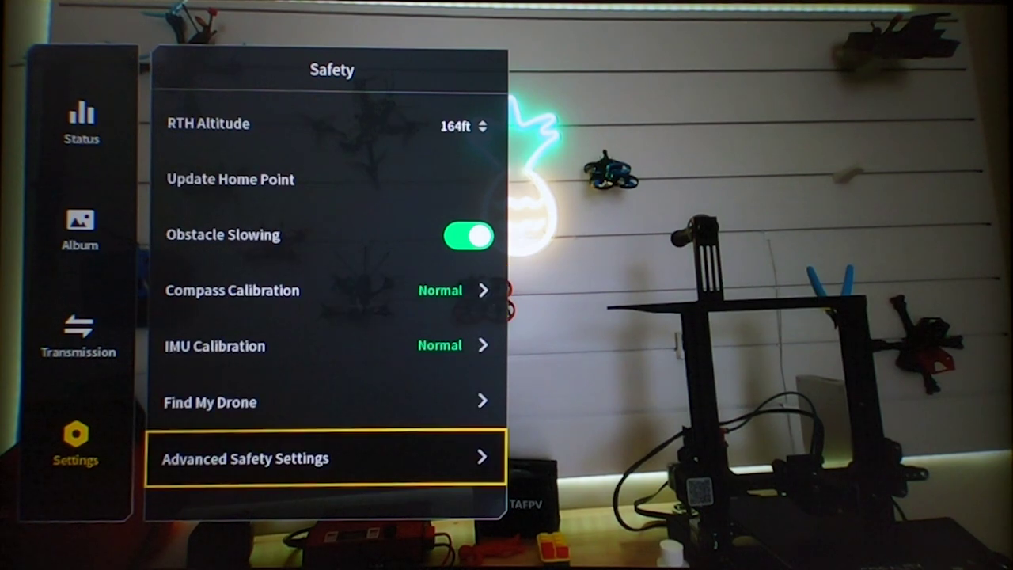
# Leave the Safety settings and open the Remote Controller page of the Control settings.
pyautogui.press('Down')
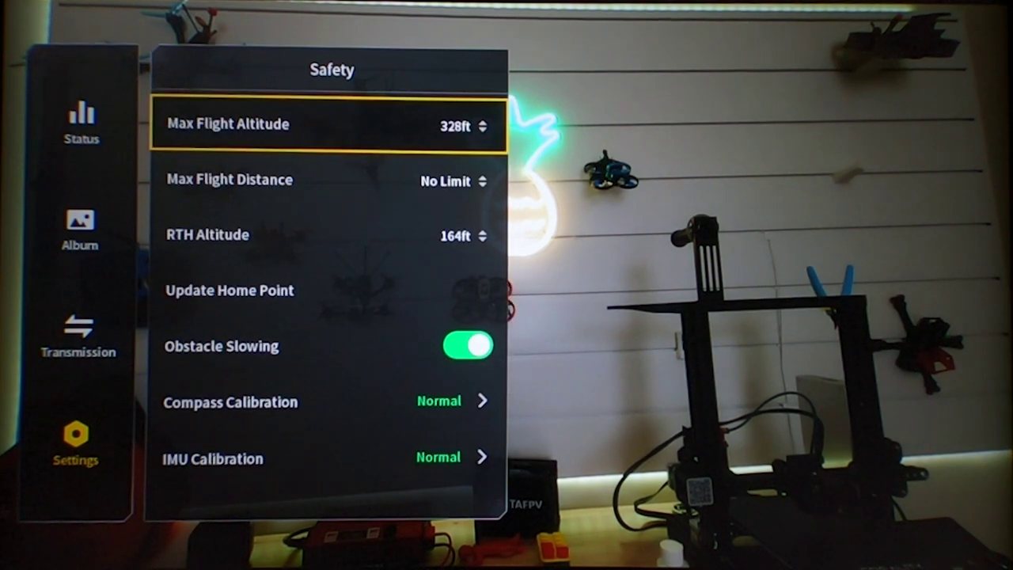
pyautogui.press('Escape')
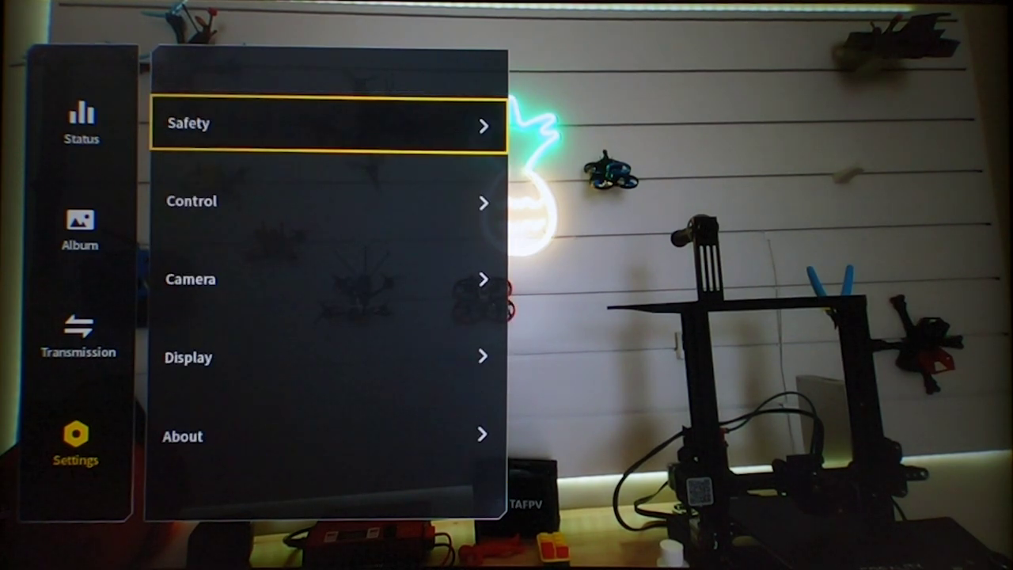
pyautogui.press('Down')
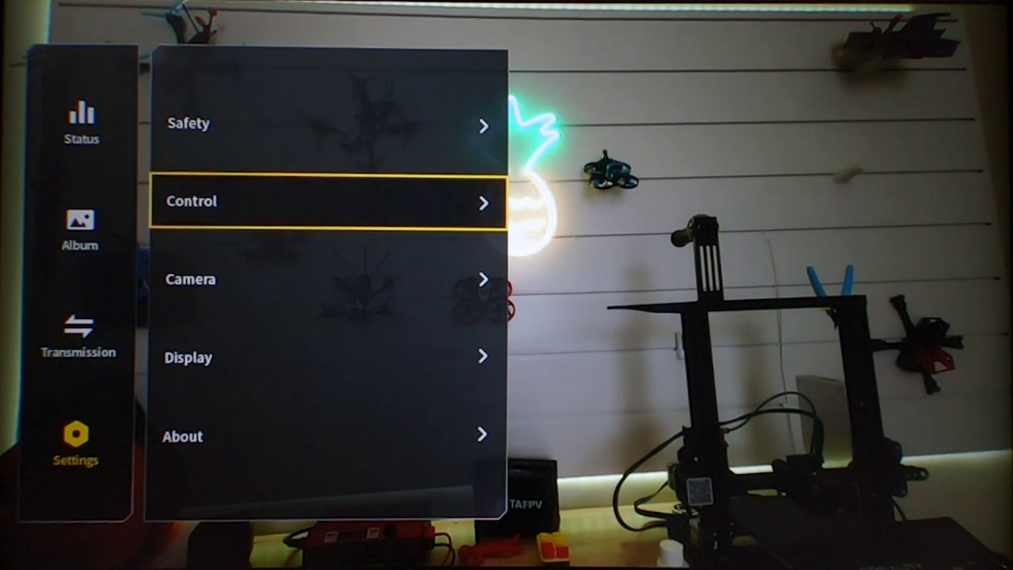
pyautogui.press('Return')
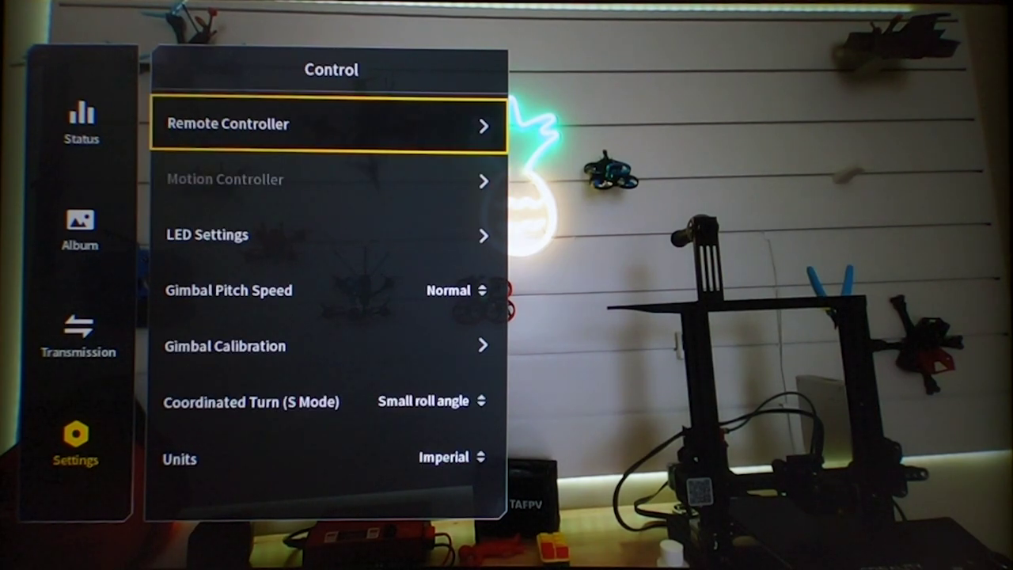
pyautogui.press('Return')
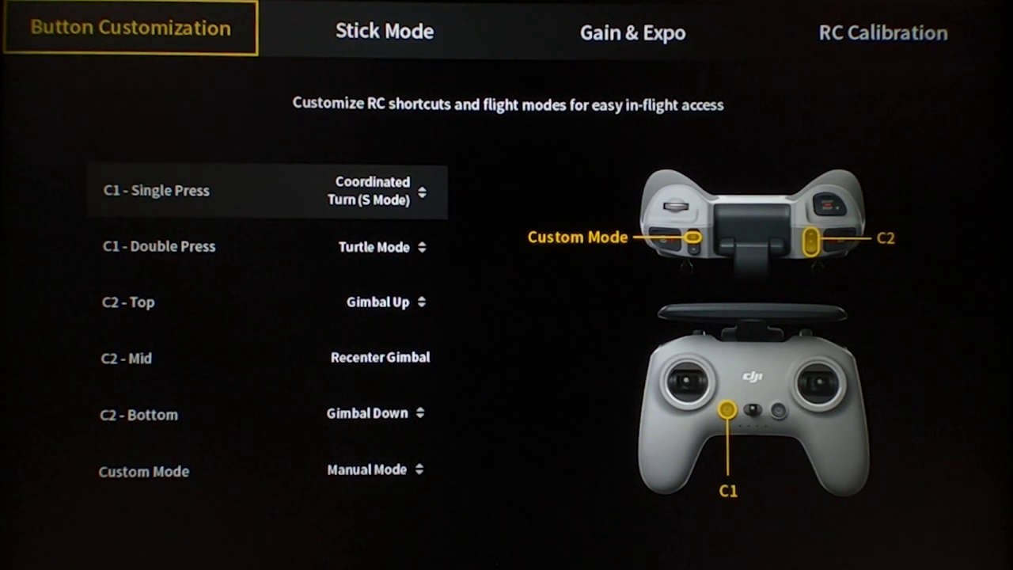
# Review the Button Customization assignments and the available actions for C1 - Double Press without changing them.
pyautogui.click(268, 191)
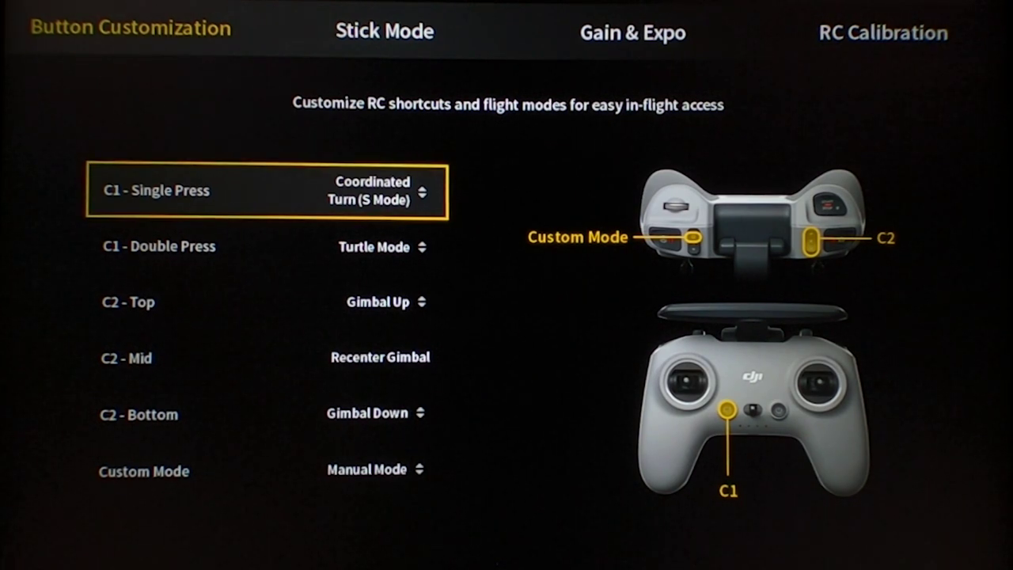
pyautogui.click(267, 246)
pyautogui.press('Return')
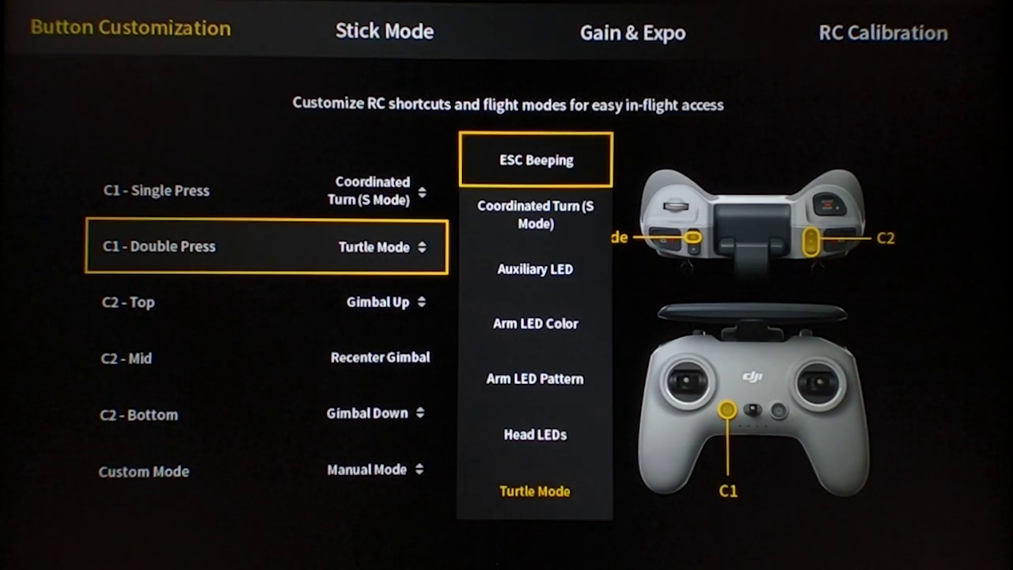
pyautogui.press('Escape')
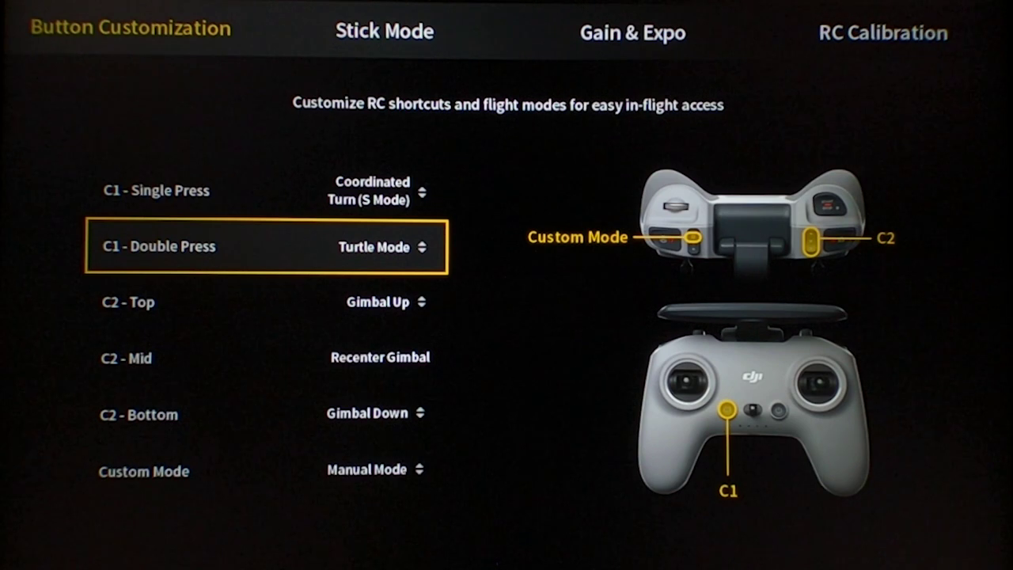
# Review the Stick Mode and Gain & Expo pages, check the RC Calibration entry and return to the Control settings.
pyautogui.click(131, 28)
pyautogui.press('Right')
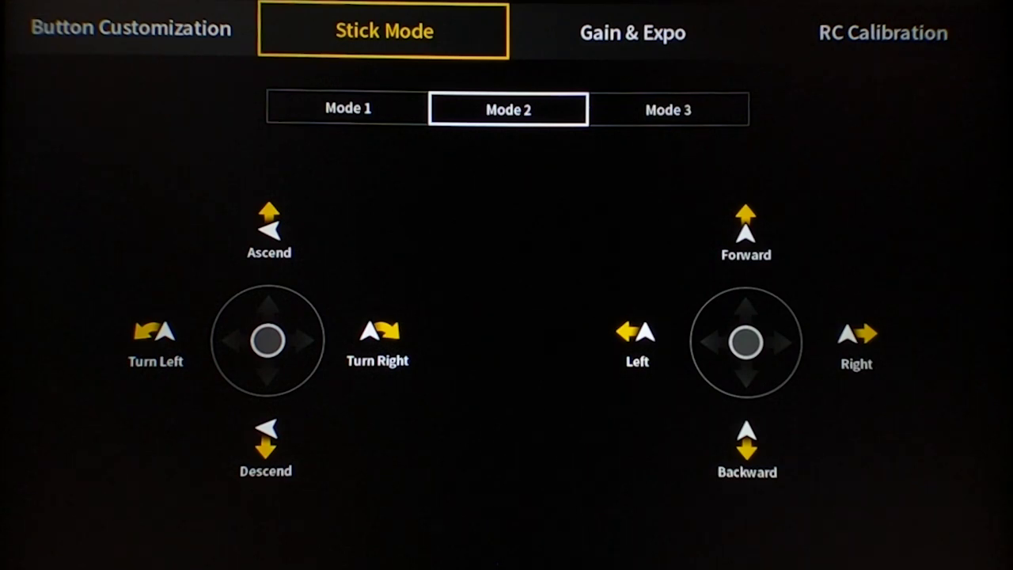
pyautogui.press('Right')
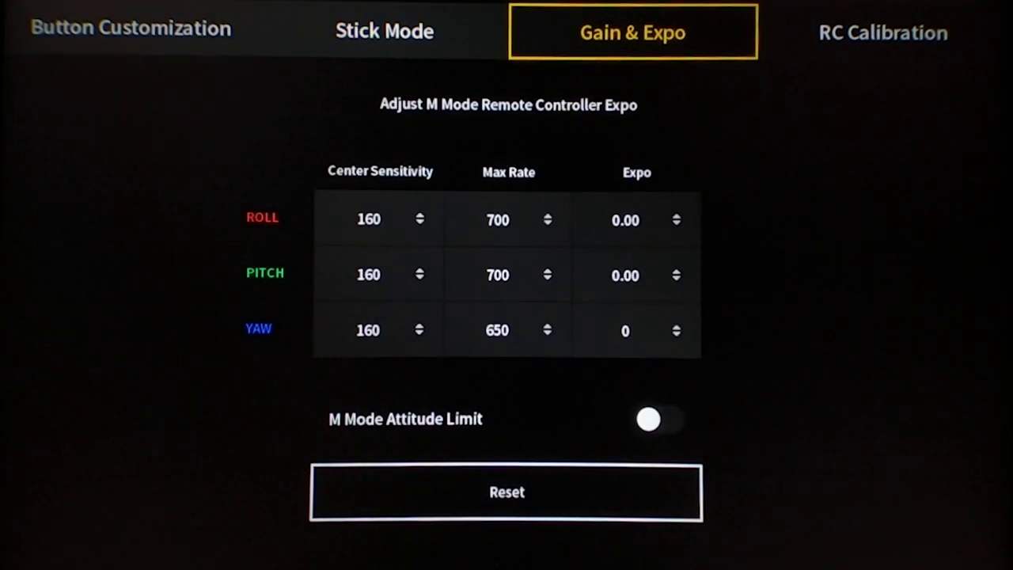
pyautogui.press('Down')
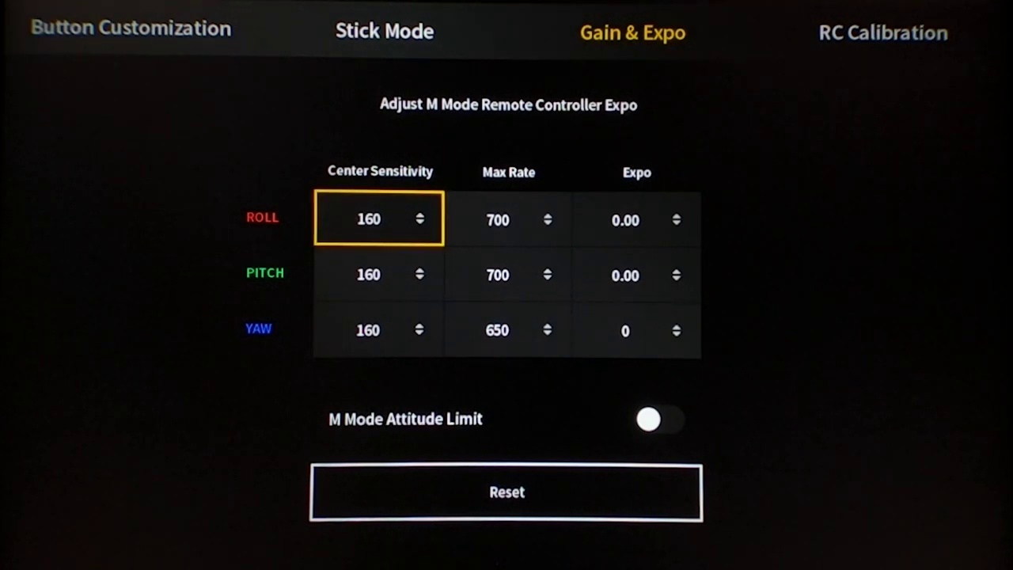
pyautogui.press('Down')
pyautogui.press('Down')
pyautogui.press('Down')
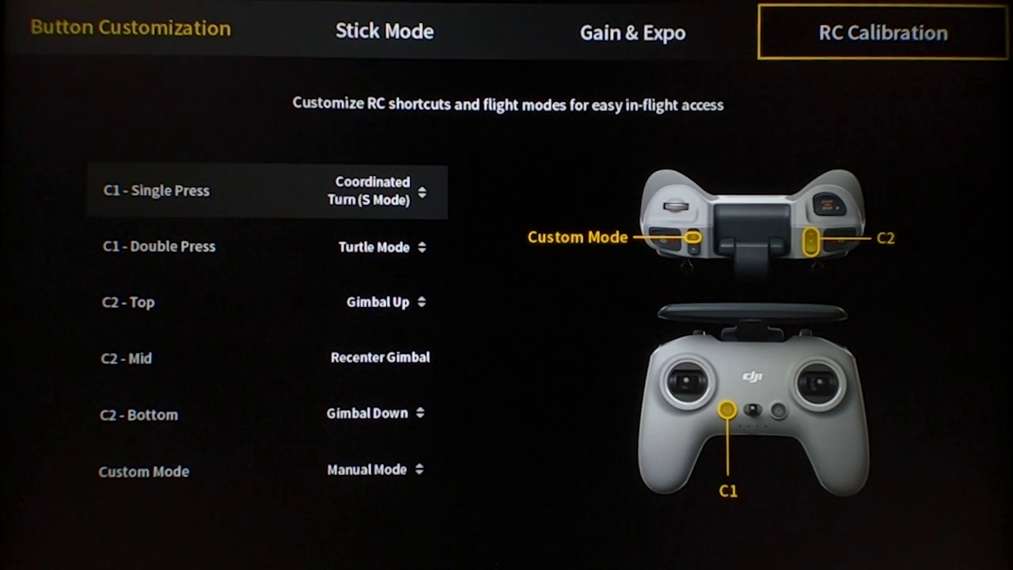
pyautogui.press('Return')
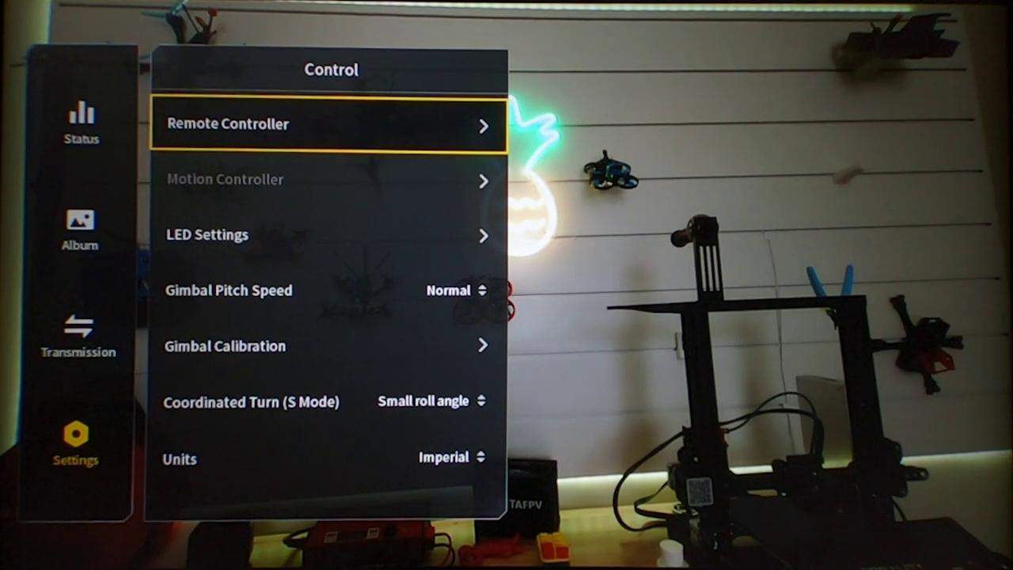
# Open the aircraft's LED Settings and browse the available Arm LED Color options without choosing a new one.
pyautogui.click(207, 235)
pyautogui.click(208, 235)
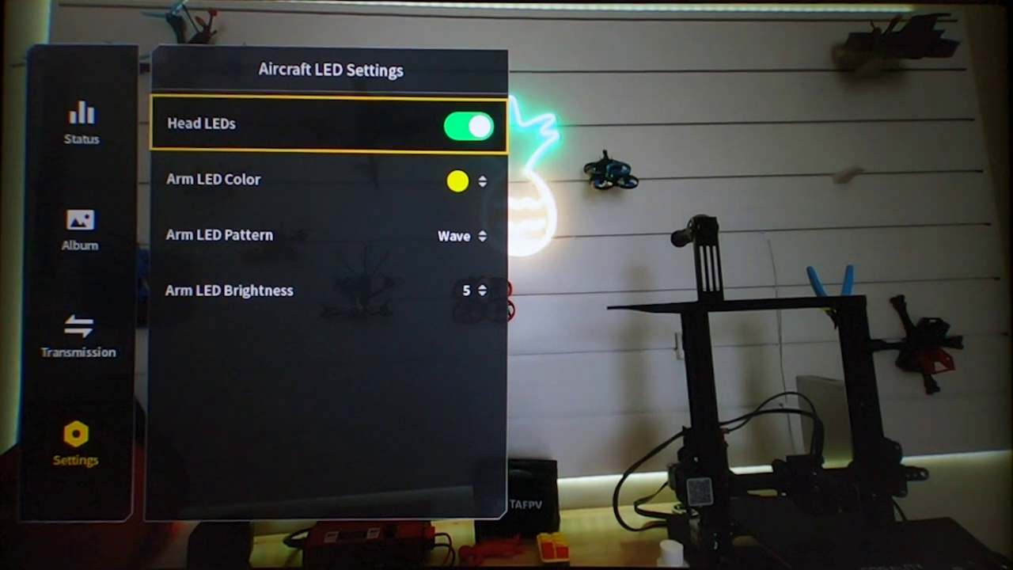
pyautogui.press('Down')
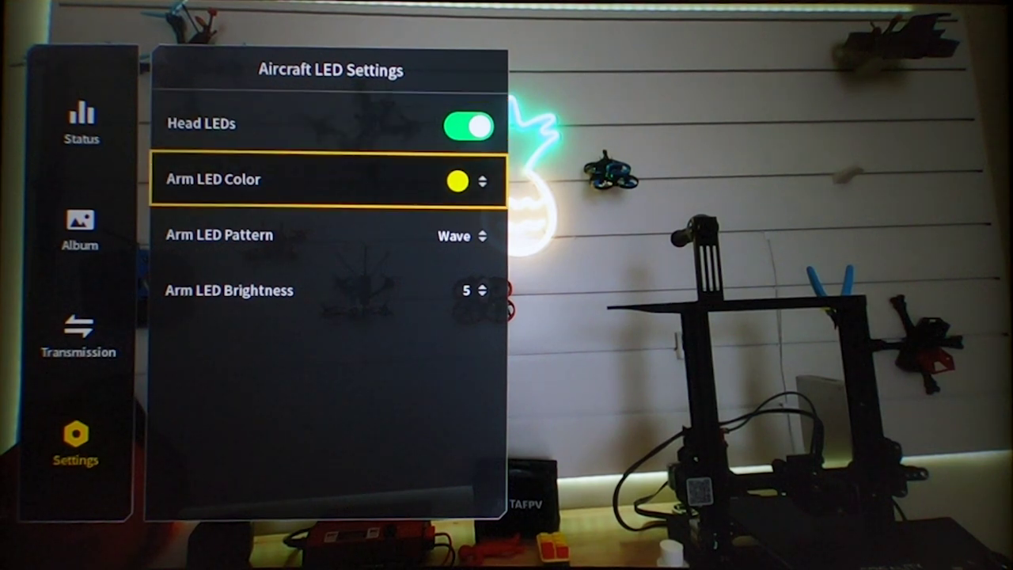
pyautogui.press('Return')
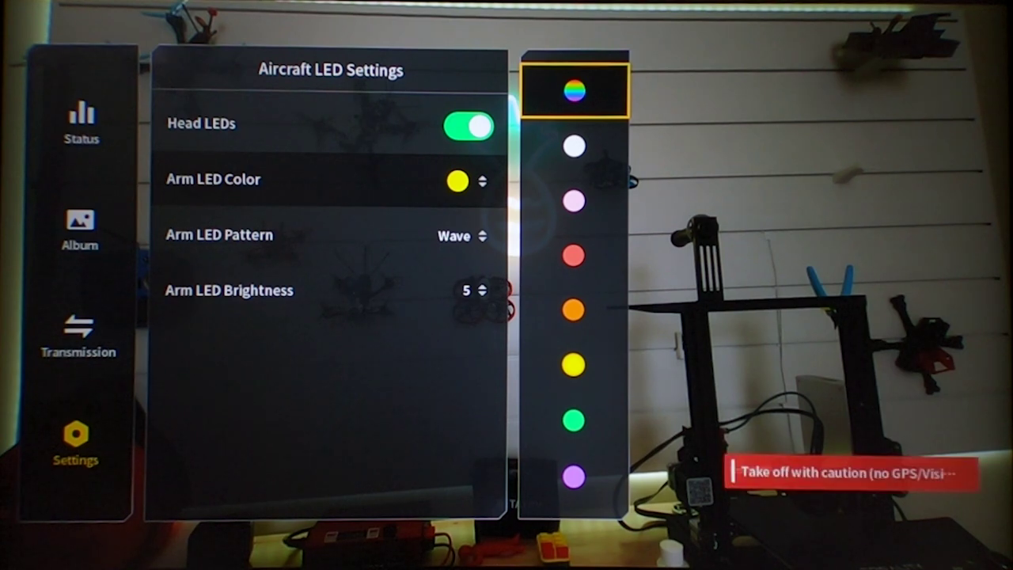
pyautogui.press('Down')
pyautogui.press('Down')
pyautogui.press('Down')
pyautogui.press('Down')
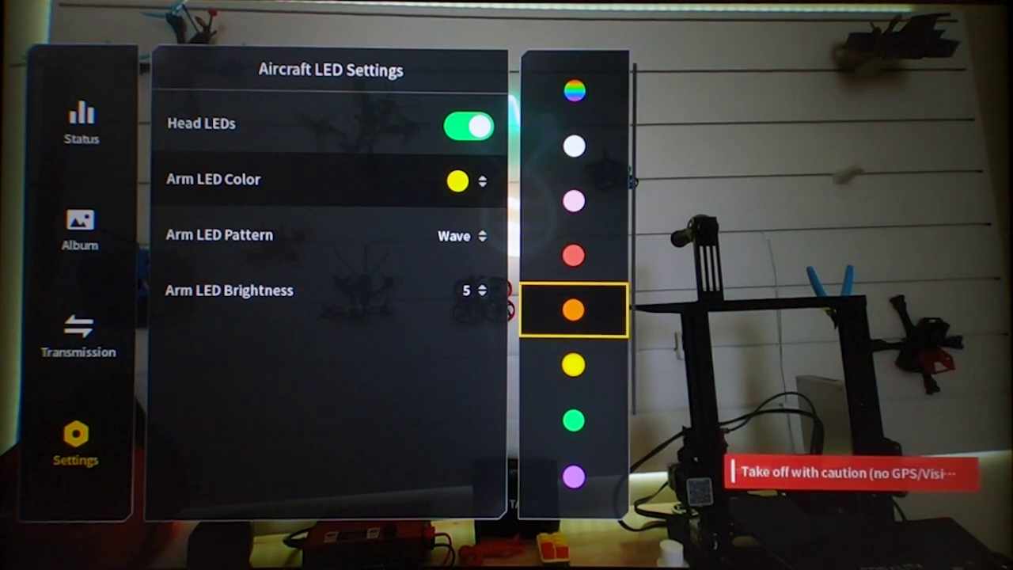
pyautogui.press('Down')
pyautogui.press('Down')
pyautogui.press('Down')
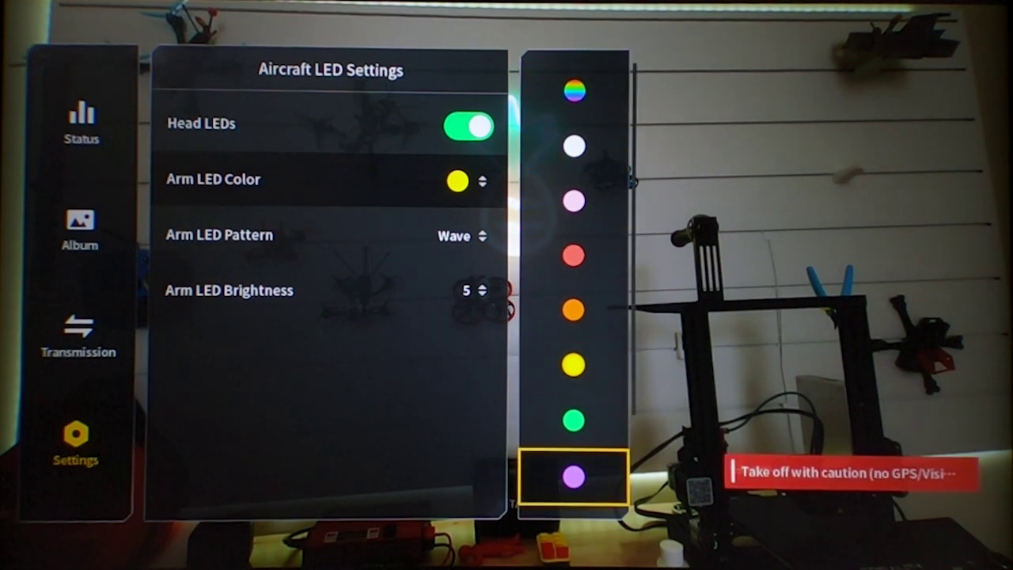
pyautogui.press('Down')
pyautogui.press('Down')
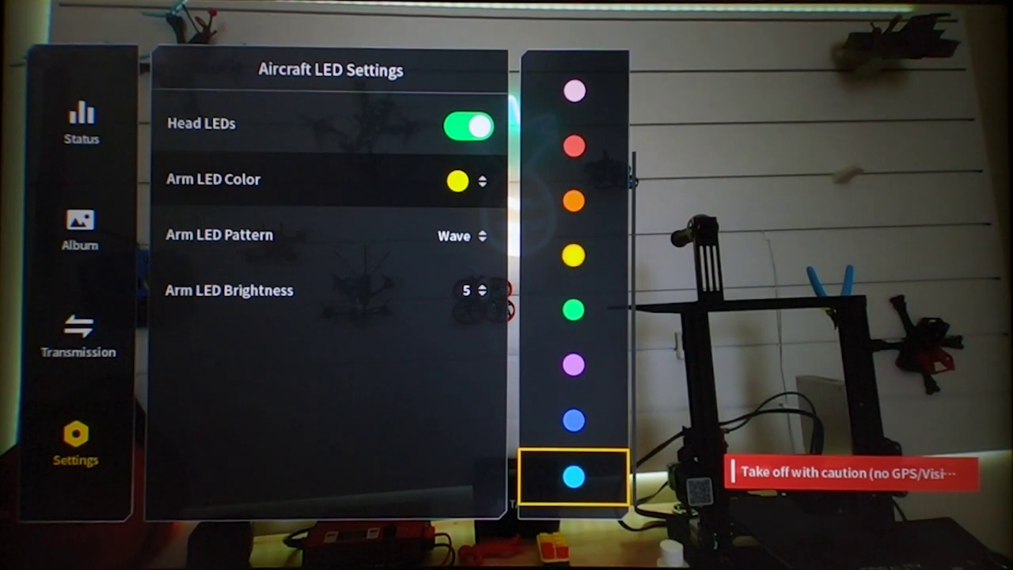
pyautogui.press('Down')
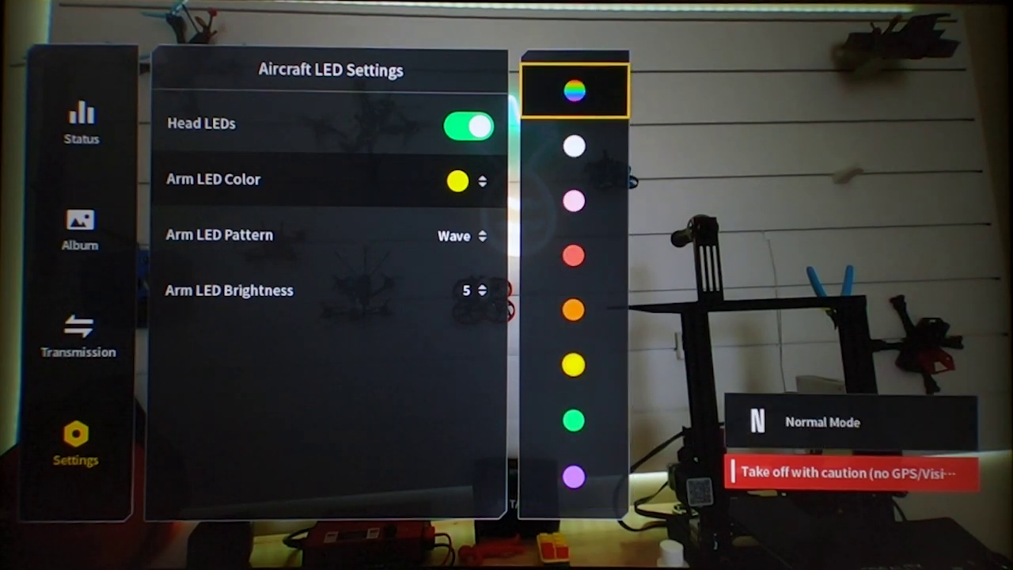
pyautogui.press('Left')
# Review the Arm LED Pattern and Arm LED Brightness options, returning to the Control settings.
pyautogui.press('Down')
pyautogui.press('Return')
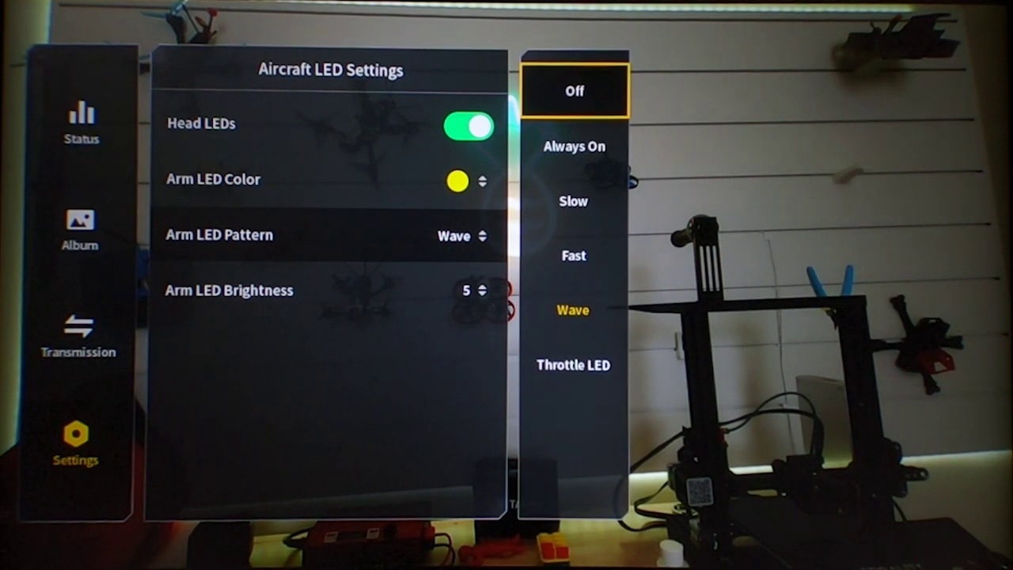
pyautogui.press('Left')
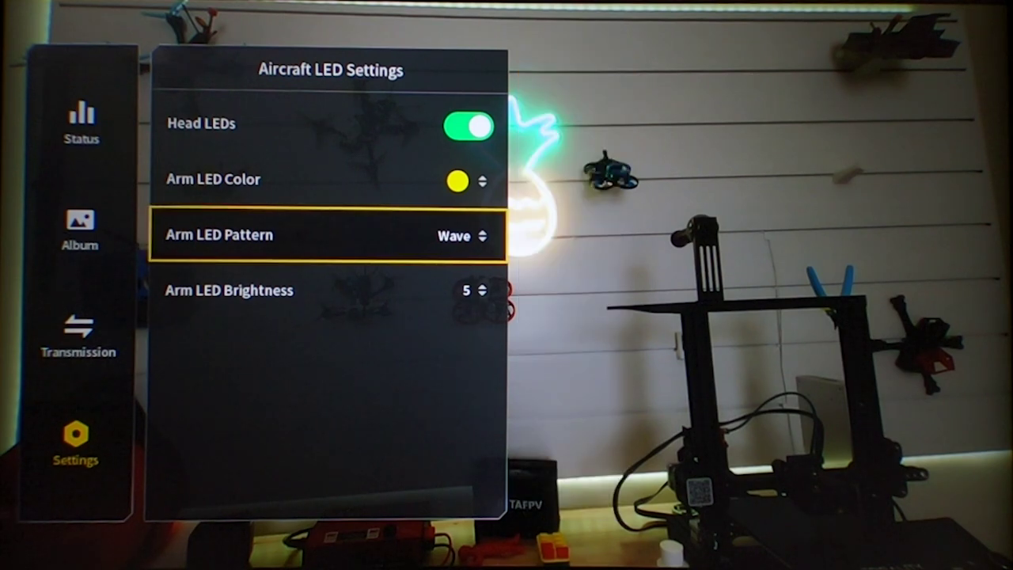
pyautogui.press('Down')
pyautogui.press('Return')
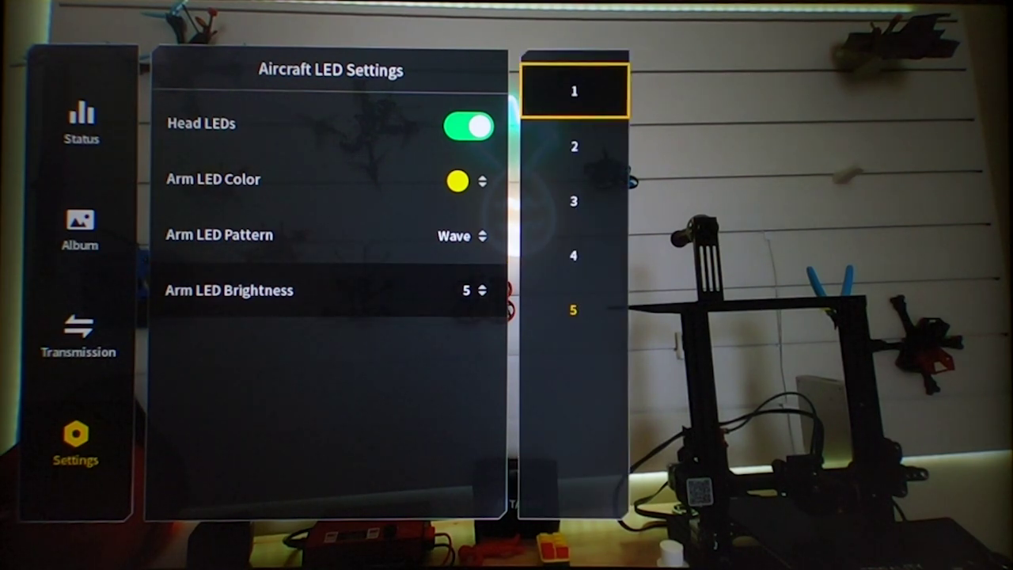
pyautogui.press('Left')
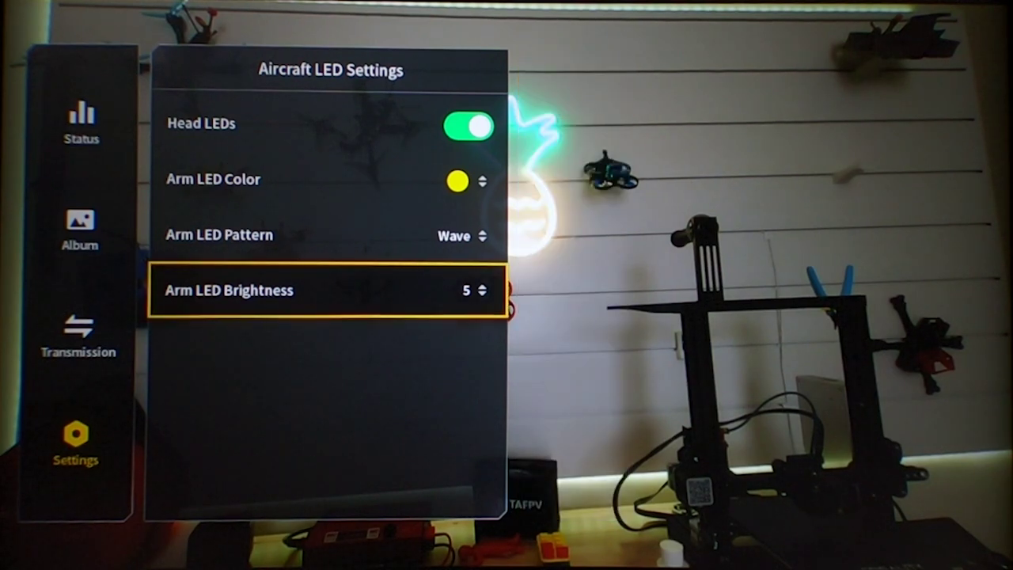
pyautogui.press('Left')
# Review the Gimbal Pitch Speed options and view the Gimbal Calibration instructions without starting the calibration.
pyautogui.press('Down')
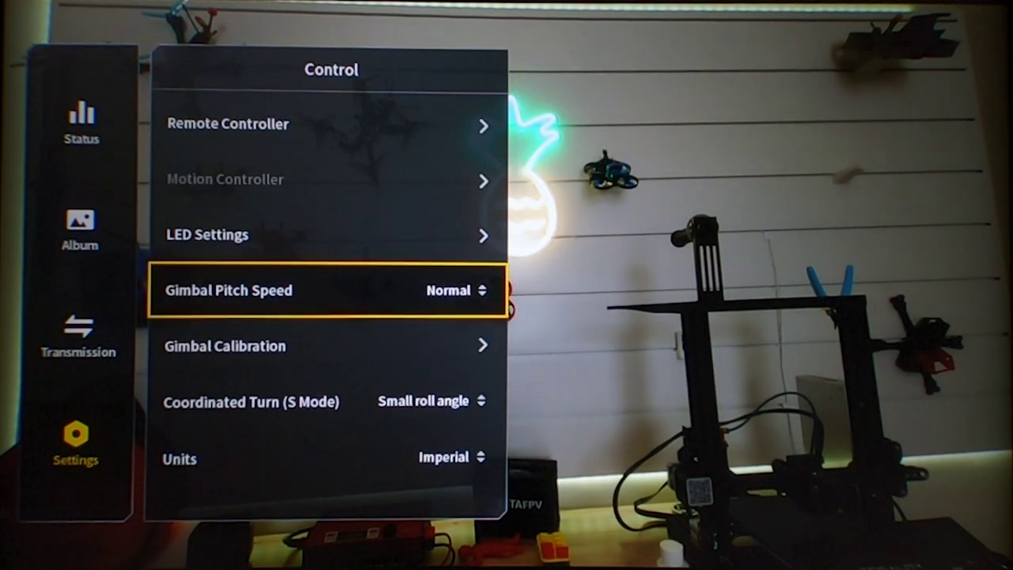
pyautogui.press('Right')
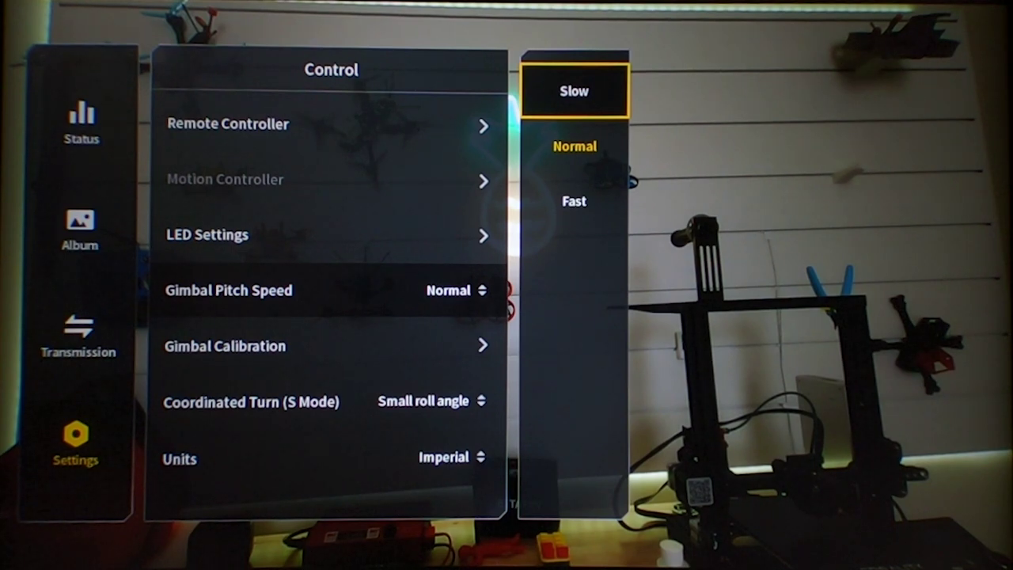
pyautogui.press('Left')
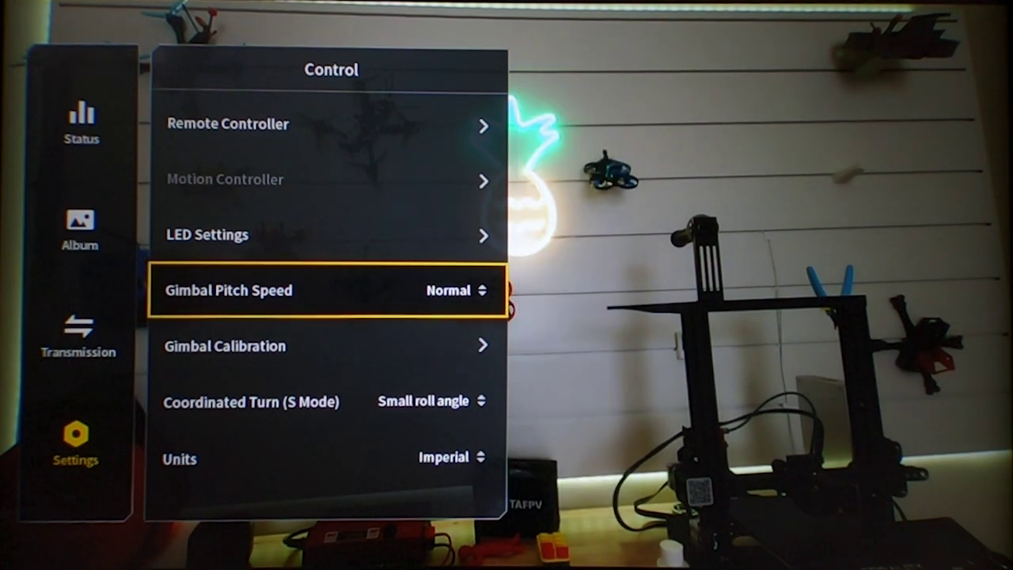
pyautogui.press('Down')
pyautogui.press('Right')
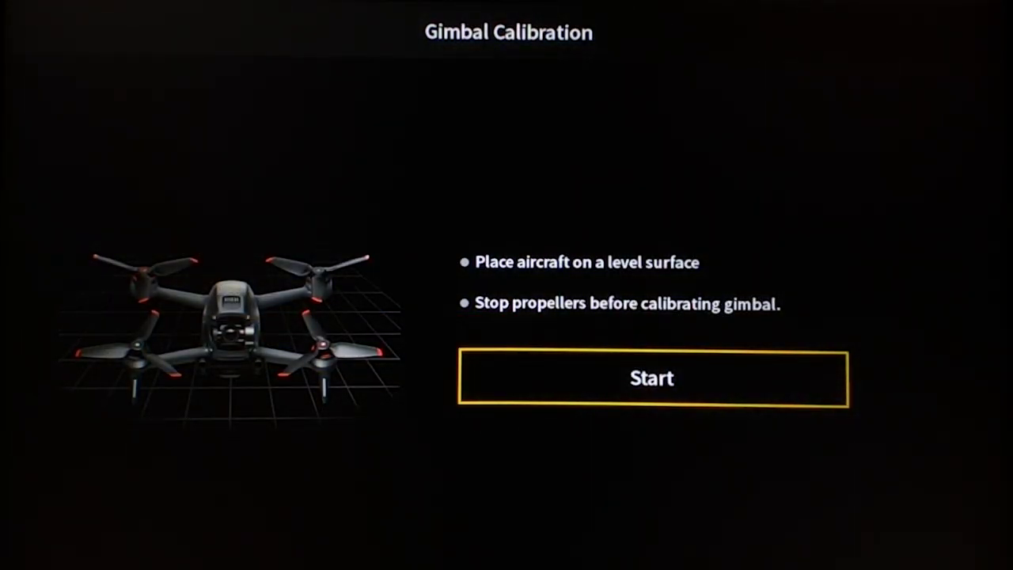
pyautogui.press('Left')
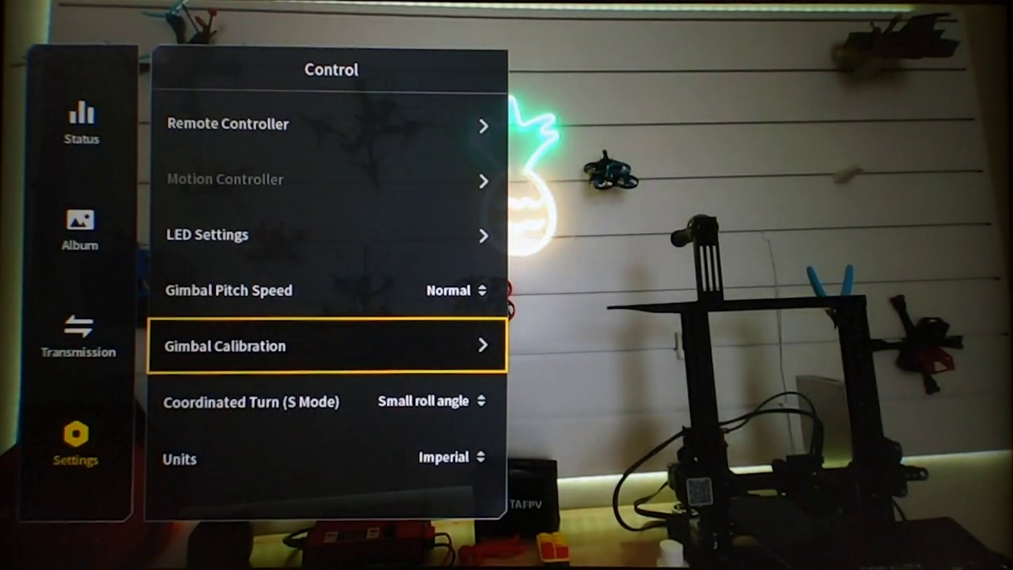
# Review the available options for Coordinated Turn (S Mode) and Units without changing either setting.
pyautogui.press('Down')
pyautogui.press('Right')
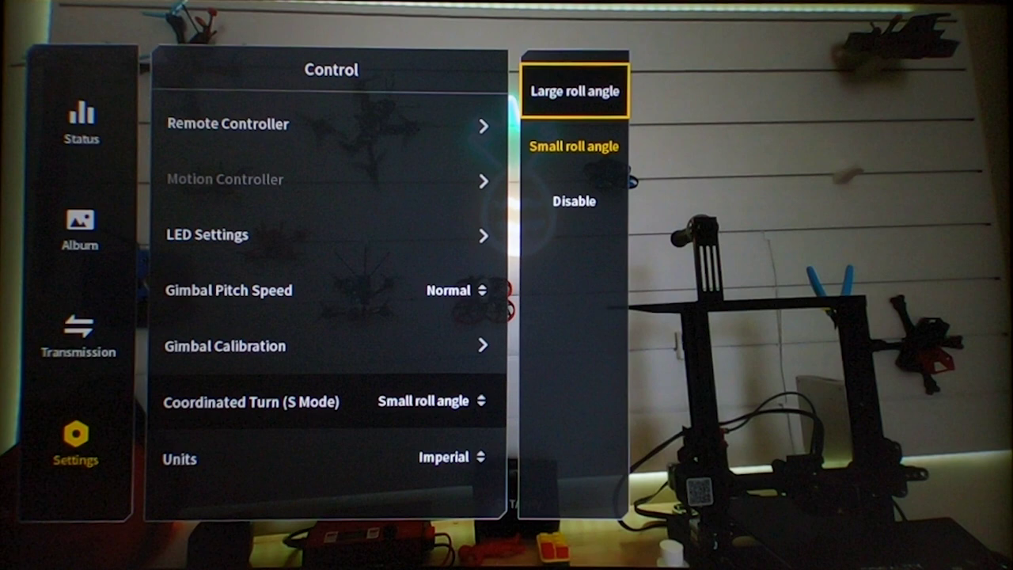
pyautogui.press('Escape')
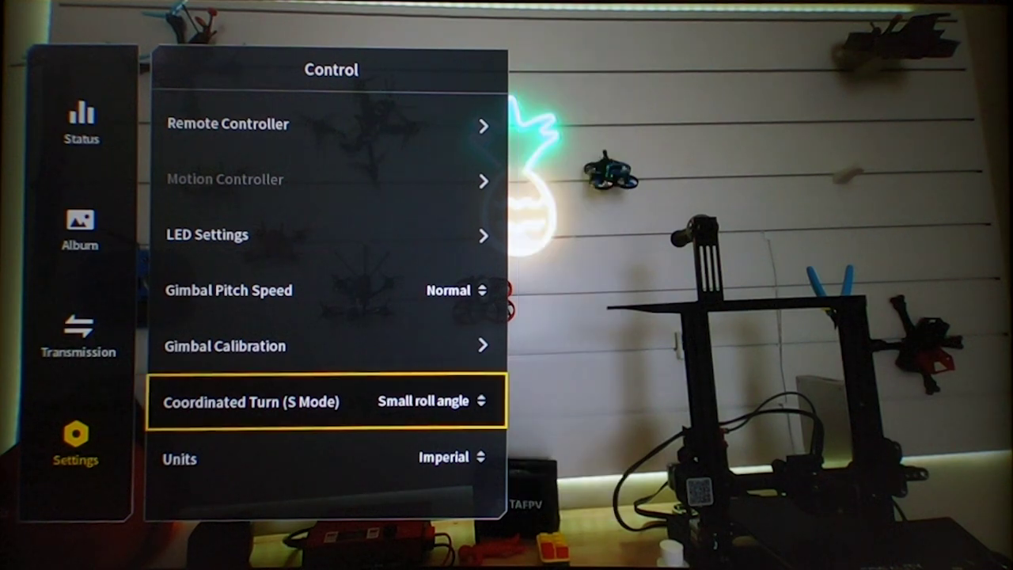
pyautogui.press('Down')
pyautogui.press('Return')
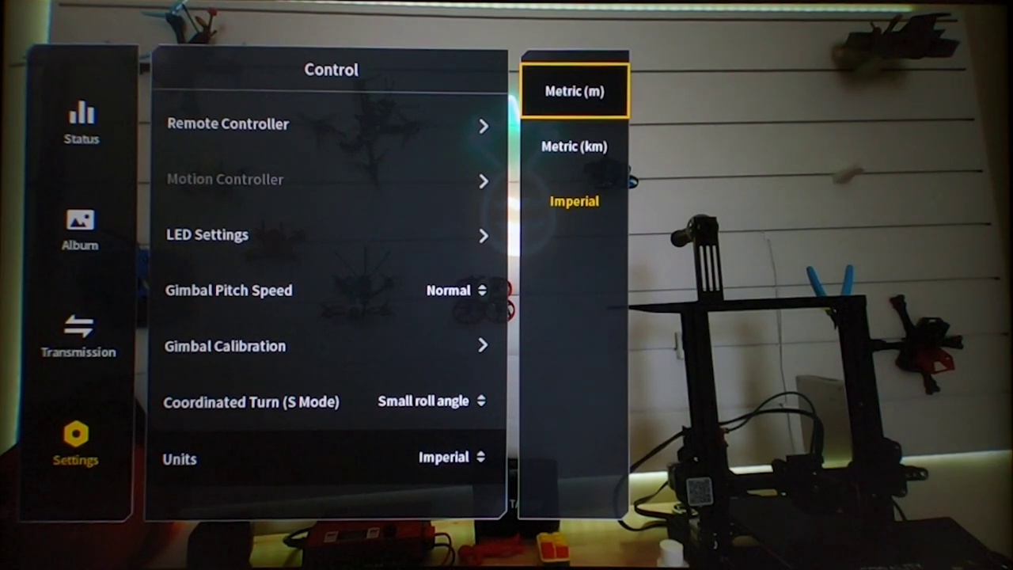
pyautogui.press('Escape')
pyautogui.press('Down')
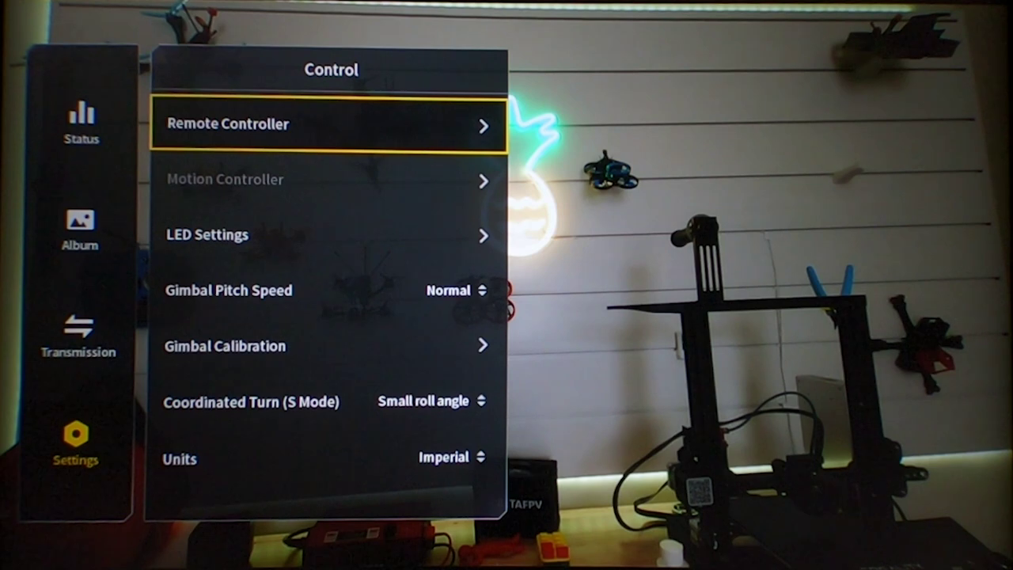
# Leave the Control settings and open the Camera settings.
pyautogui.press('Left')
pyautogui.press('Down')
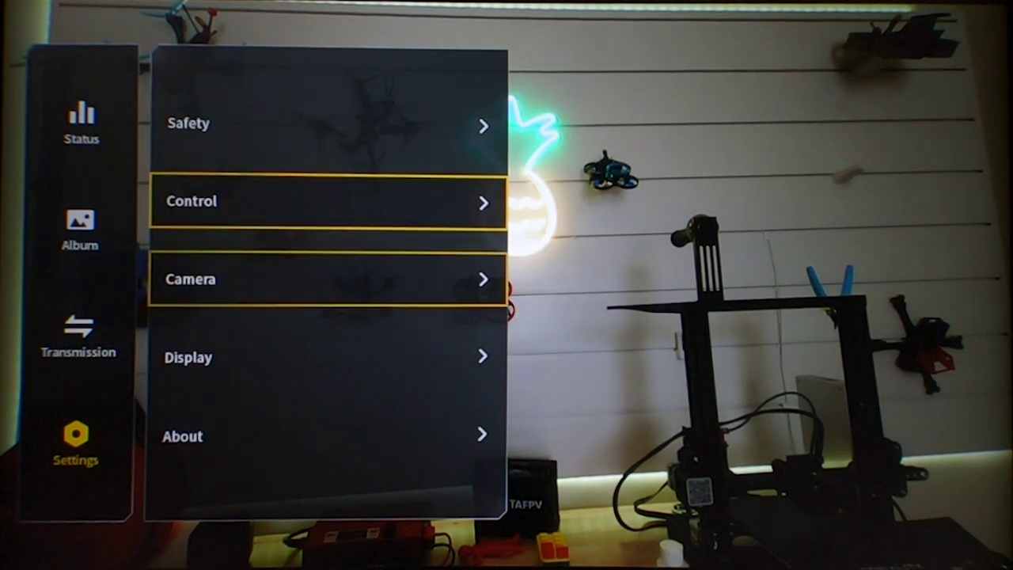
pyautogui.press('Right')
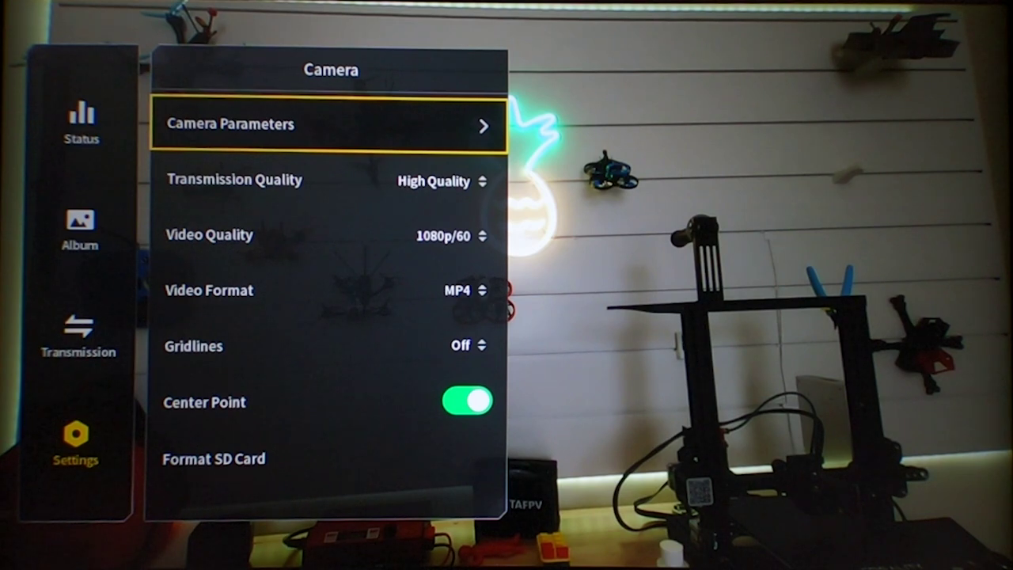
# Open the Camera Parameters, review the camera mode options, and return to the Camera settings.
pyautogui.press('Right')
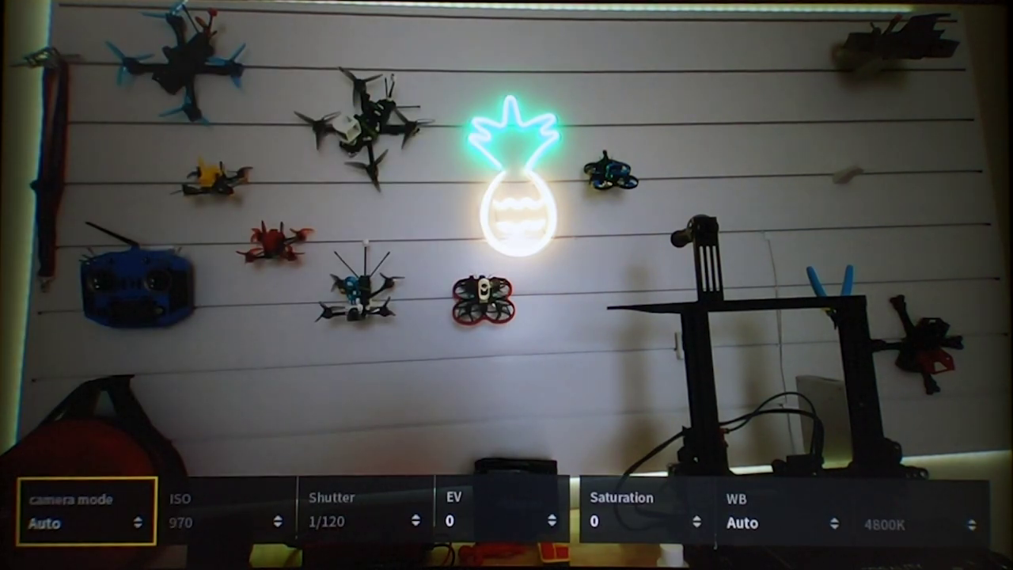
pyautogui.press('Return')
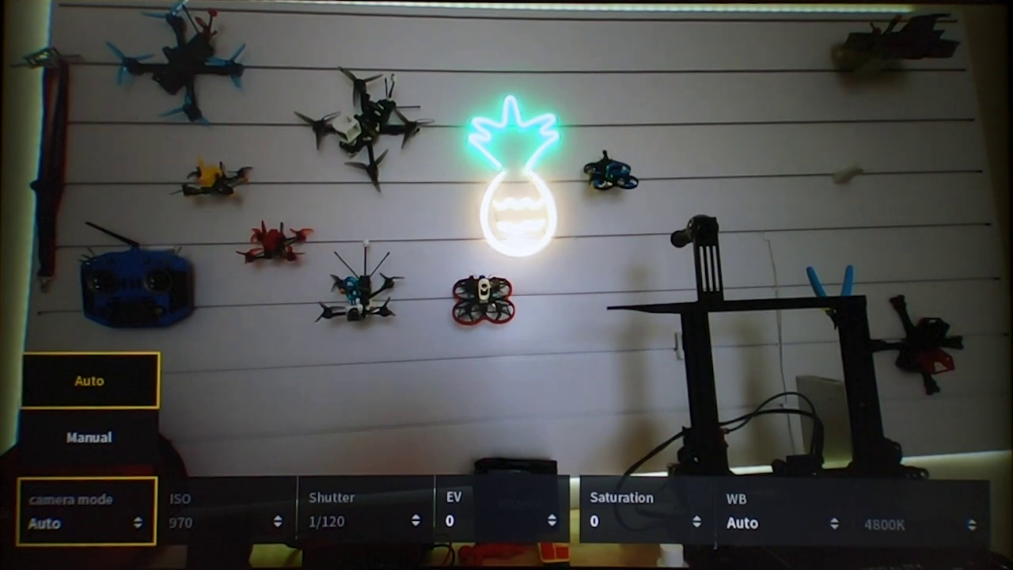
pyautogui.press('Return')
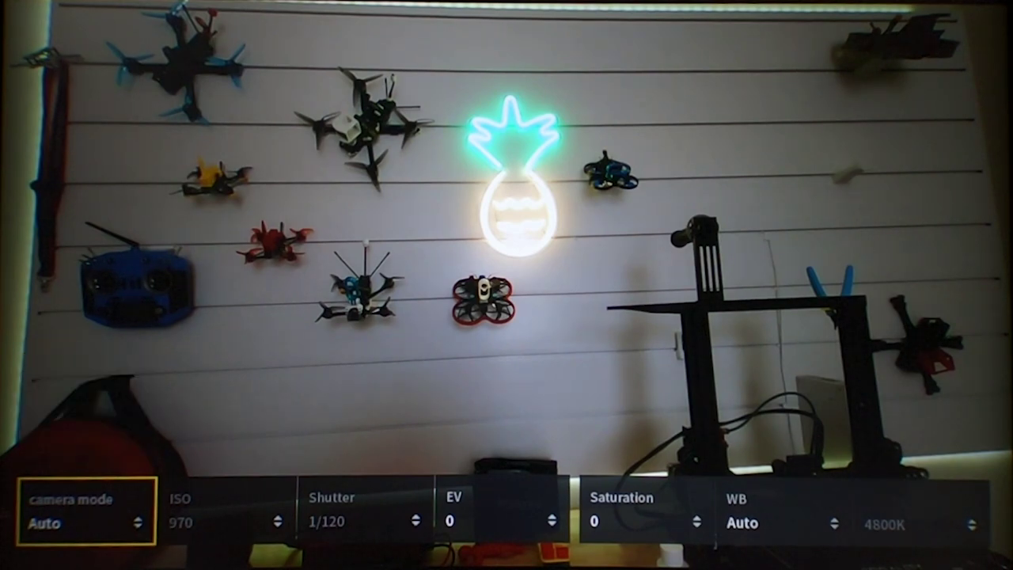
pyautogui.press('Escape')
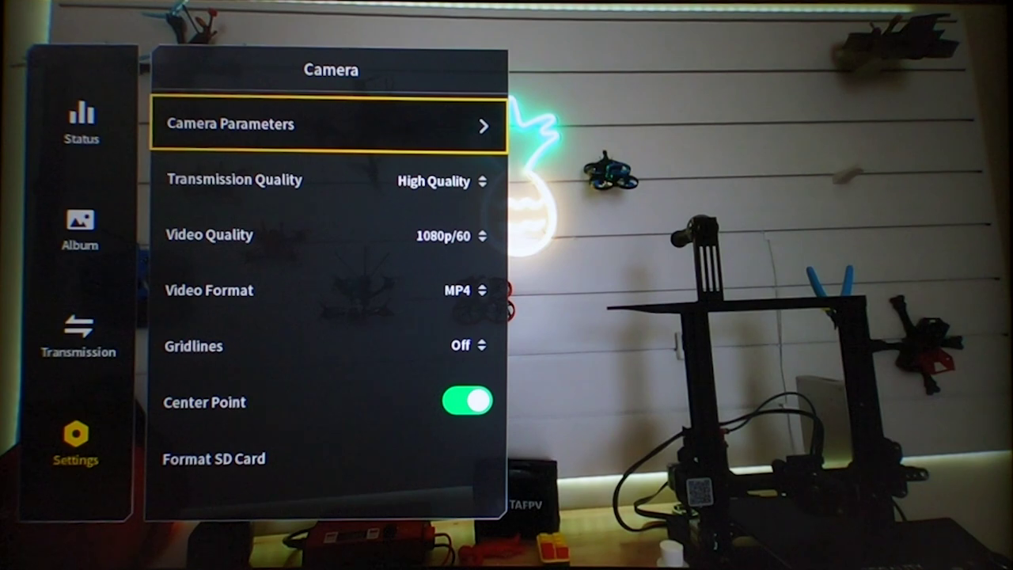
# Review the available options for Transmission Quality and Video Quality in the Camera settings.
pyautogui.press('Down')
pyautogui.press('Return')
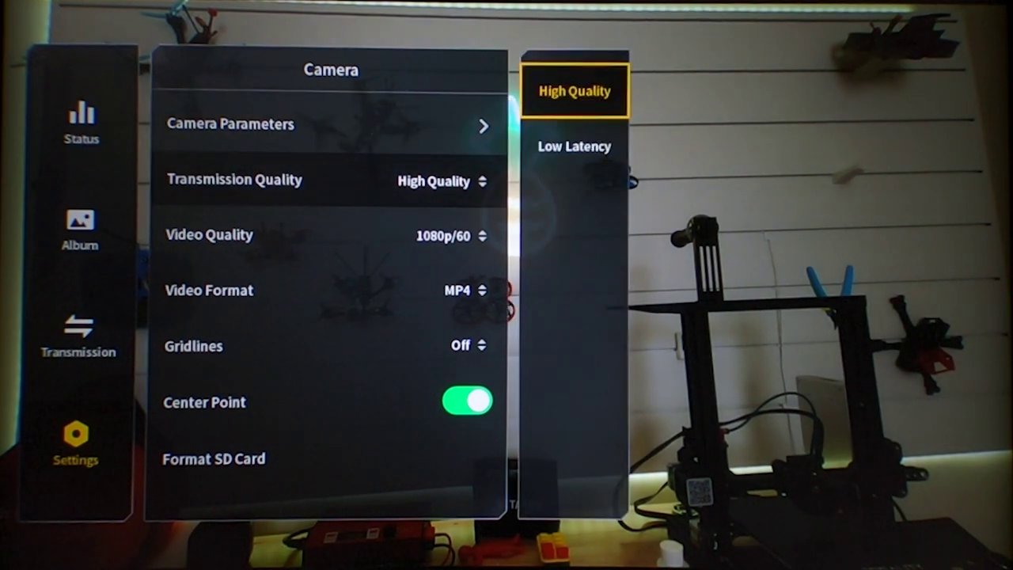
pyautogui.press('Return')
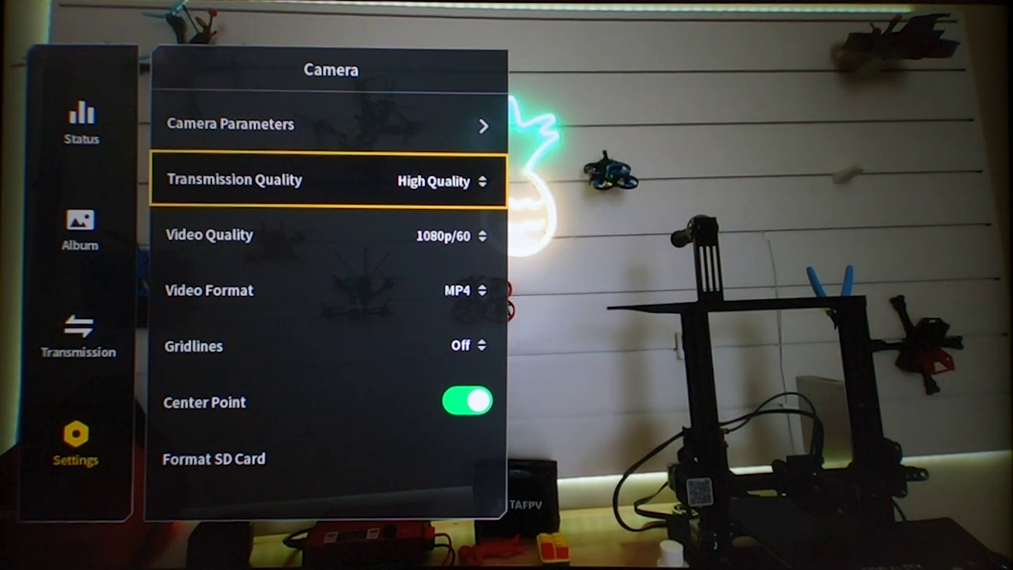
pyautogui.press('Down')
pyautogui.press('Return')
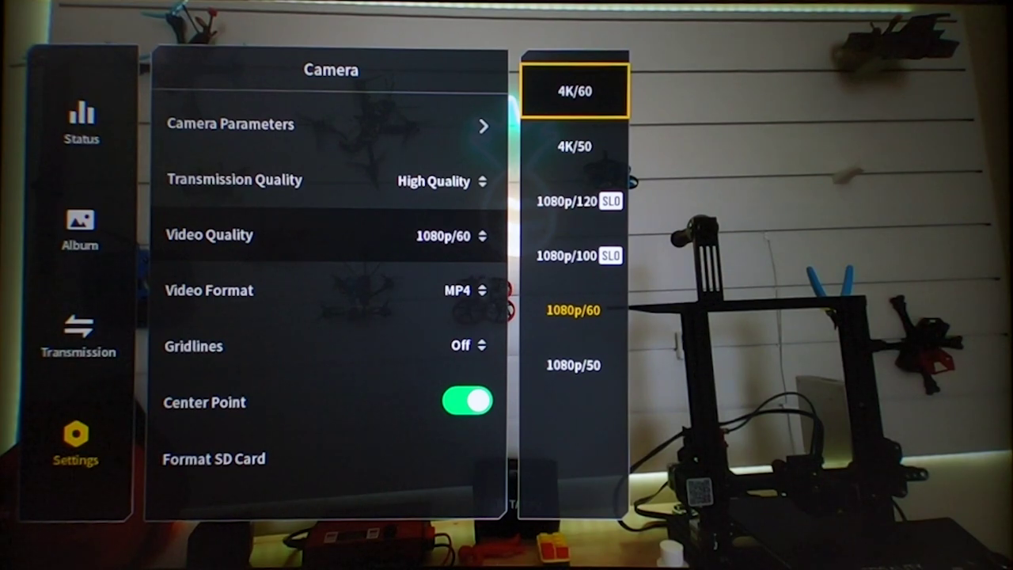
pyautogui.press('Escape')
# Review the available Video Format and Gridlines options in the Camera settings.
pyautogui.press('Down')
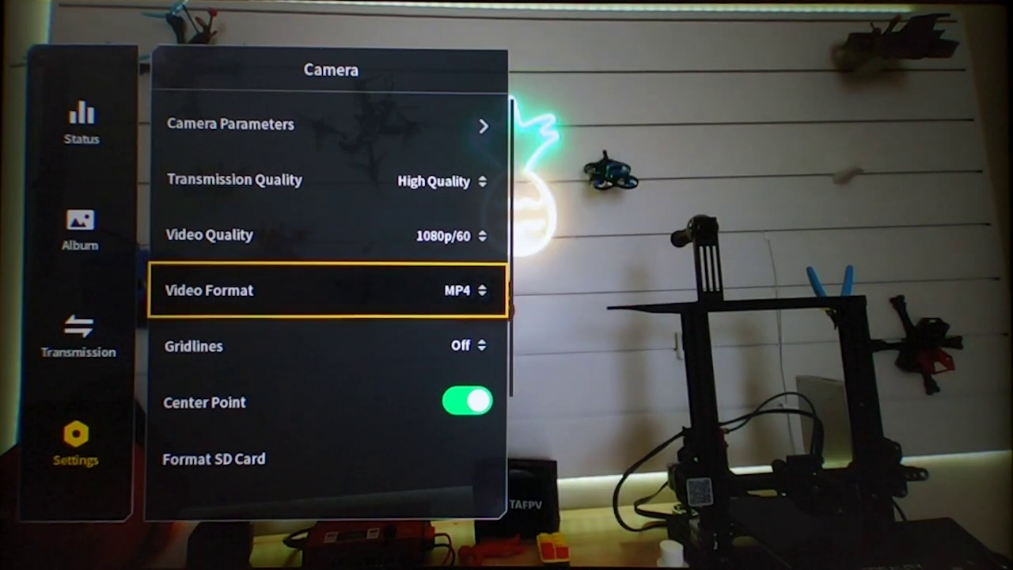
pyautogui.press('Return')
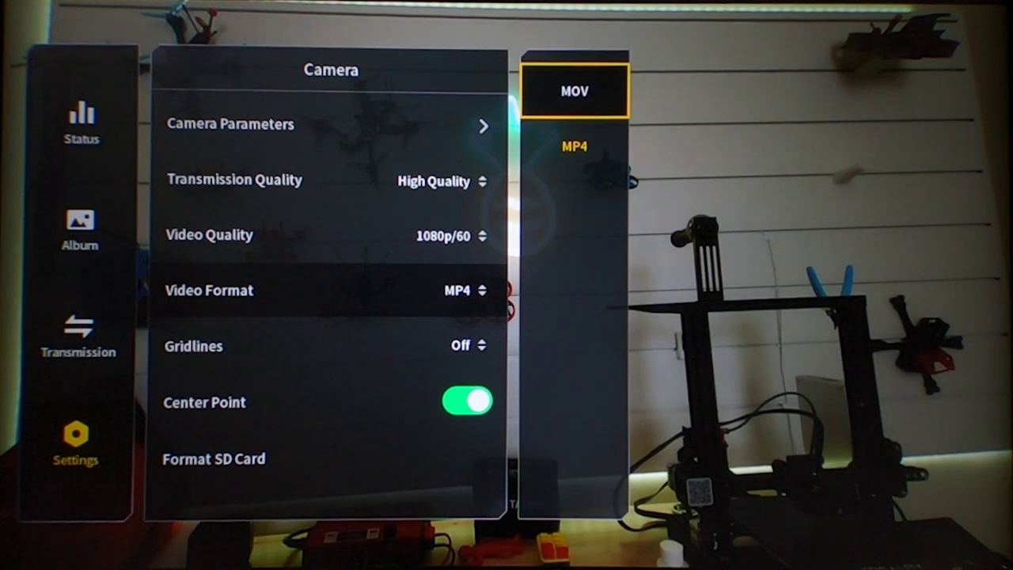
pyautogui.press('Escape')
pyautogui.press('Down')
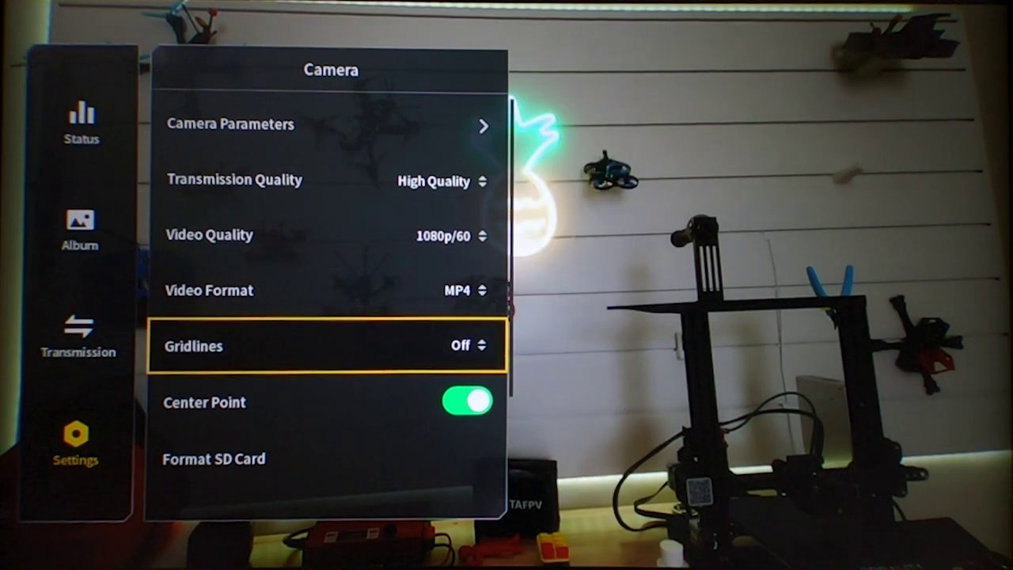
pyautogui.press('Return')
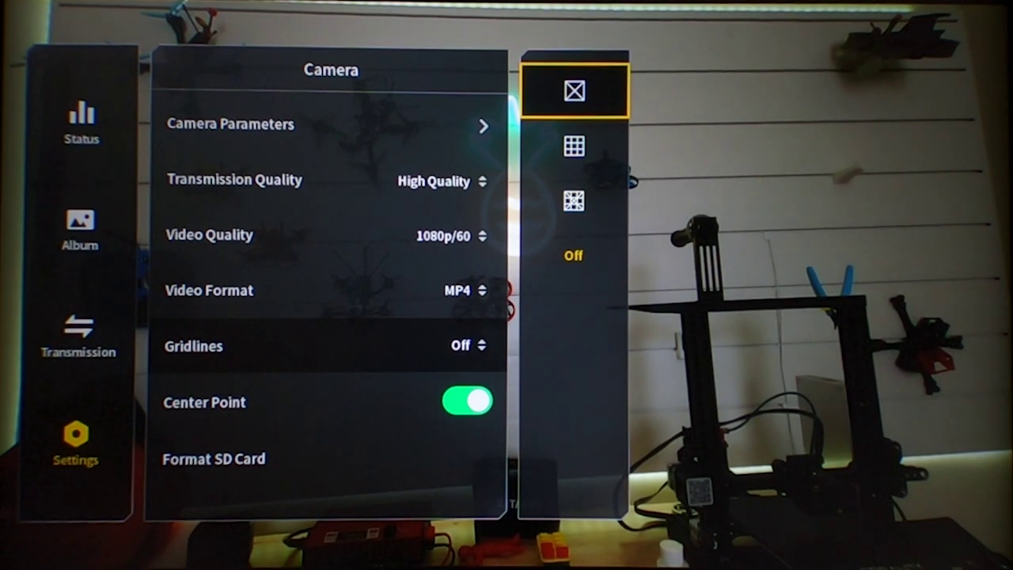
pyautogui.press('Escape')
# View the Format SD Card choices for the aircraft and goggles, and cancel without formatting a card.
pyautogui.press('Down')
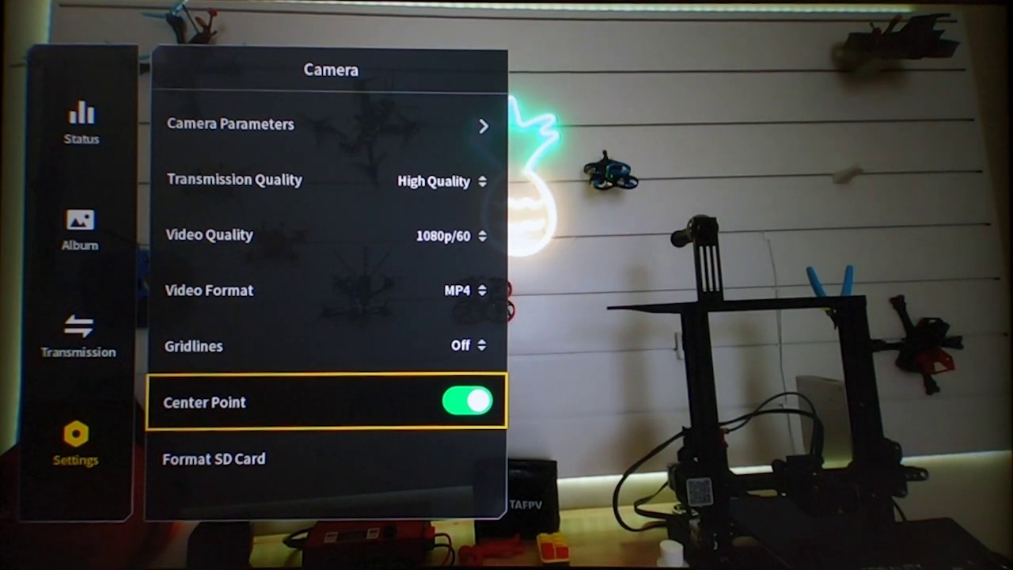
pyautogui.press('Down')
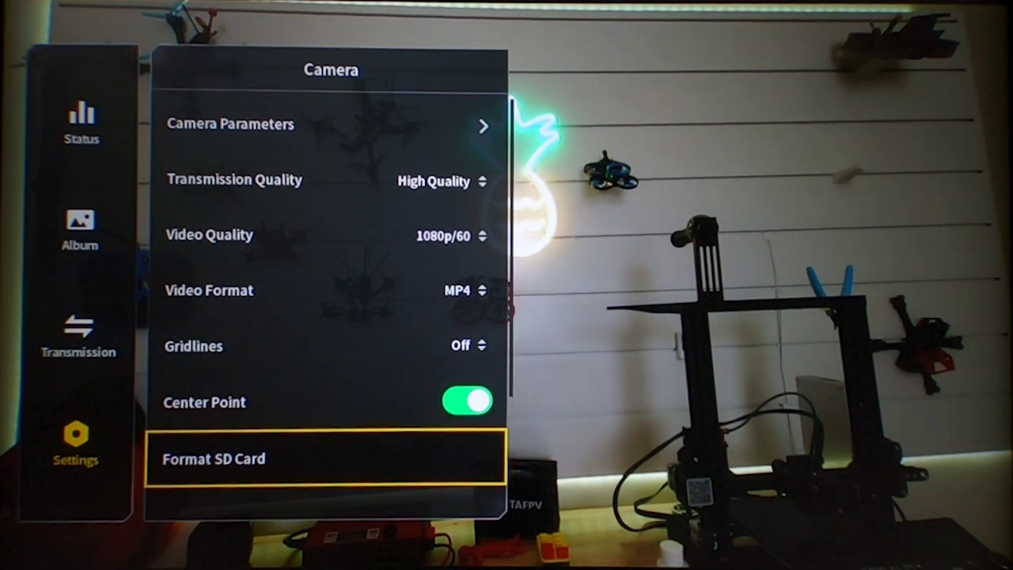
pyautogui.press('Return')
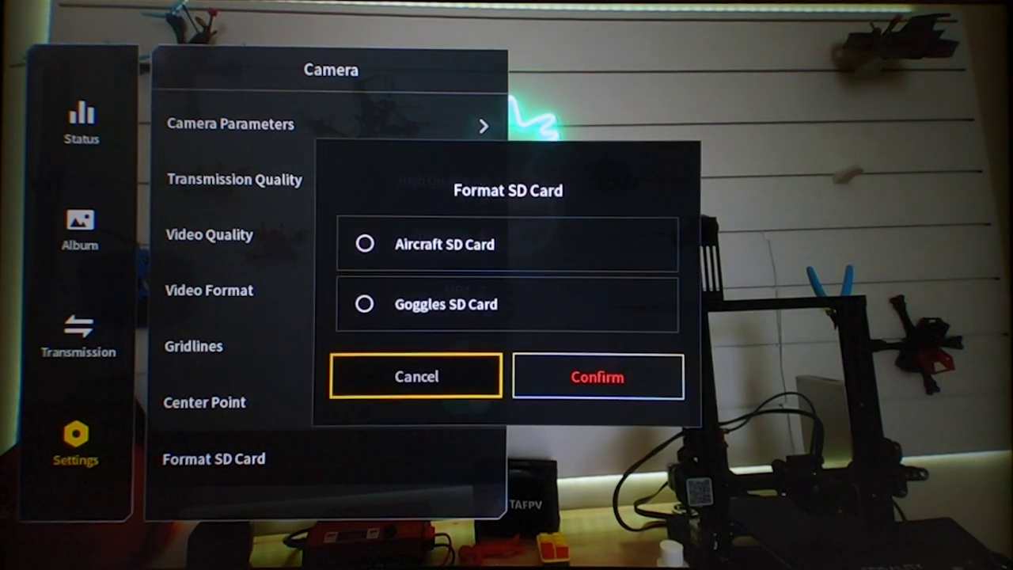
pyautogui.press('Return')
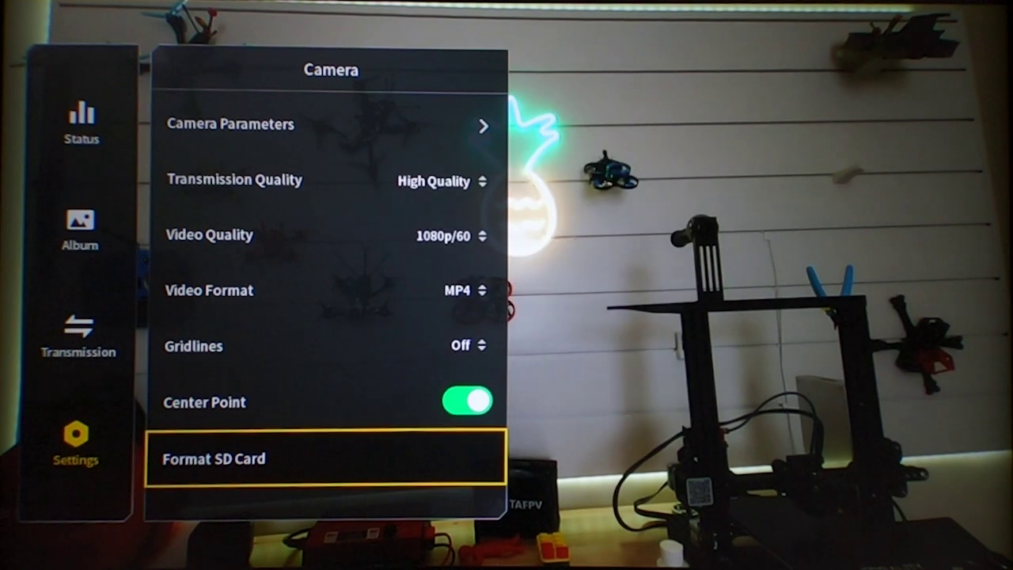
# Open the Advanced Camera Settings and review the Record With options, keeping Both selected.
pyautogui.press('Down')
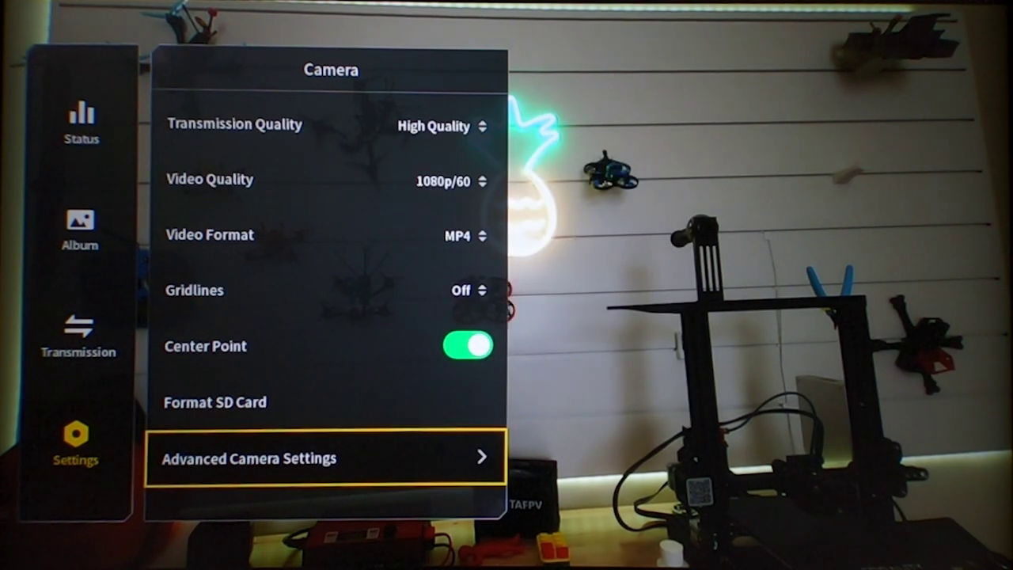
pyautogui.press('Return')
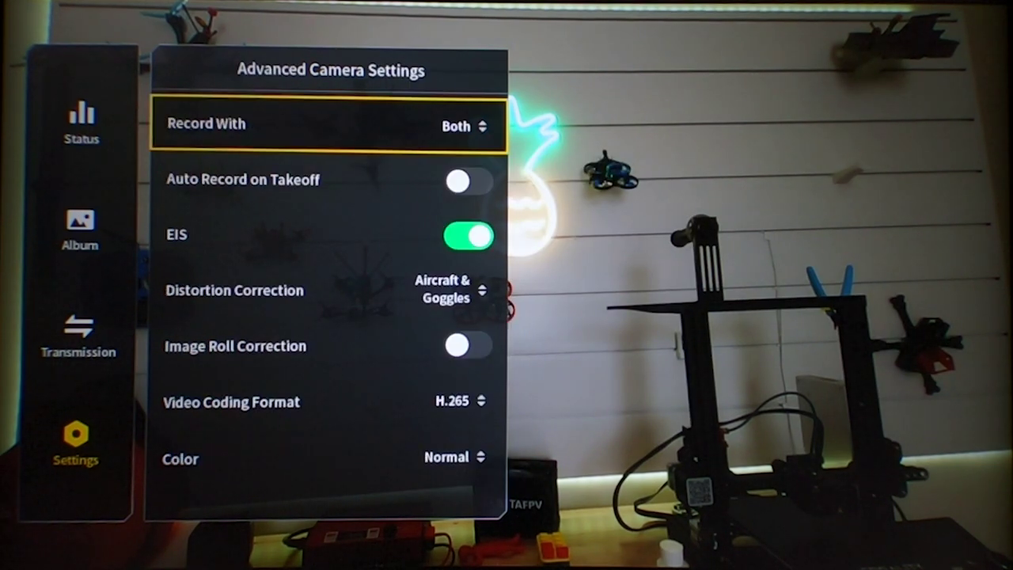
pyautogui.press('Return')
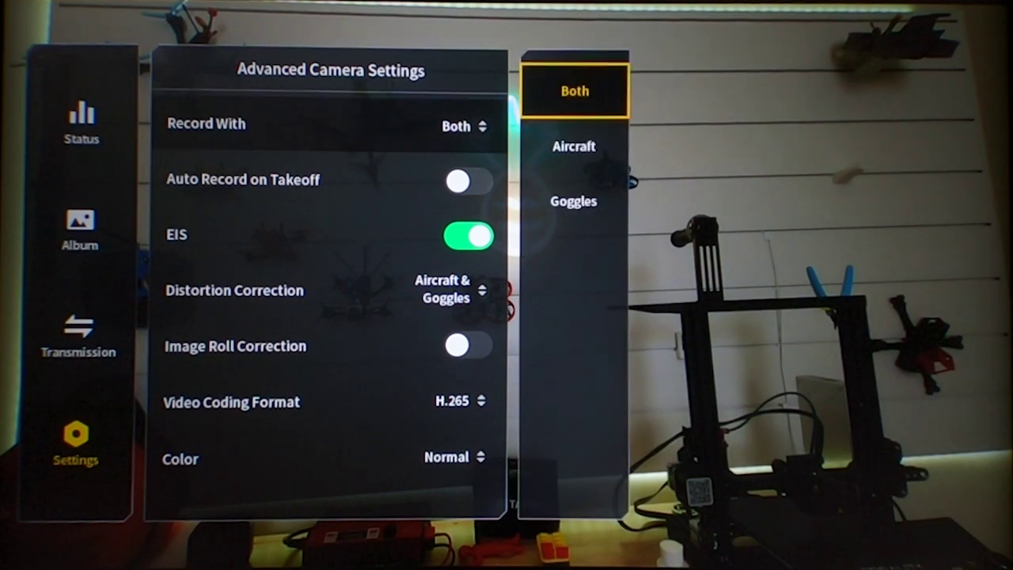
pyautogui.press('Return')
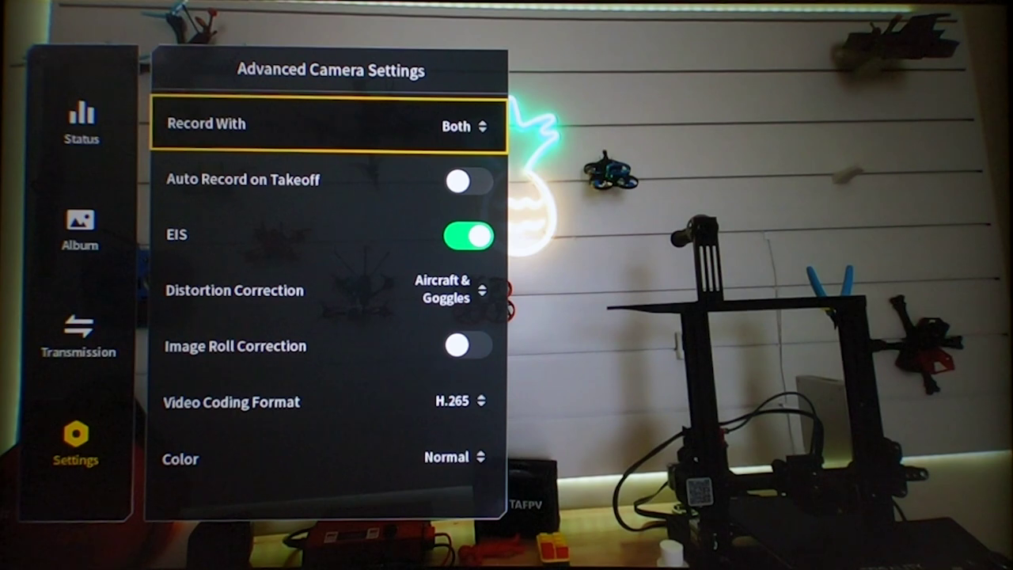
# Set Distortion Correction to Off in the Advanced Camera Settings.
pyautogui.press('Down')
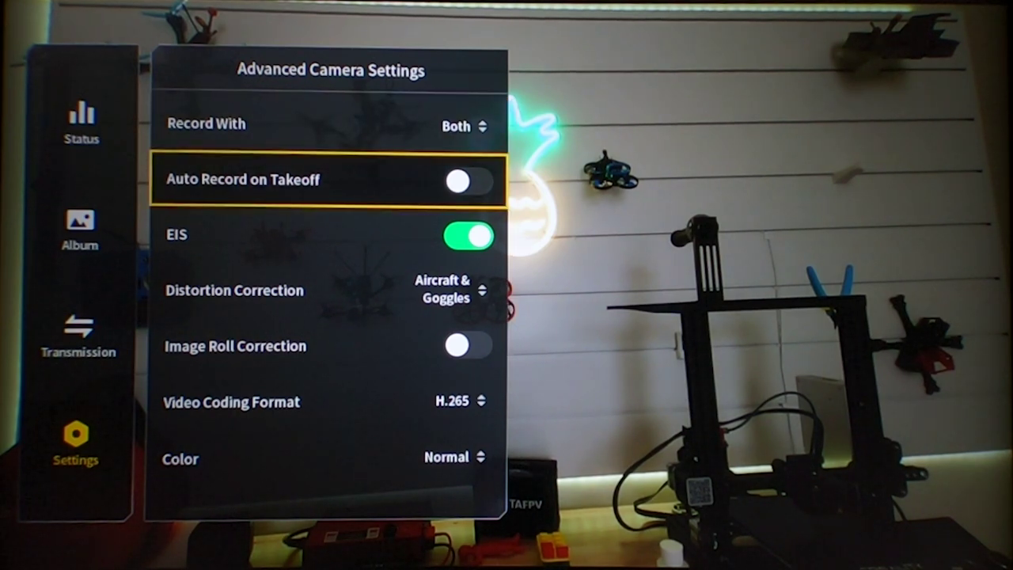
pyautogui.press('Down')
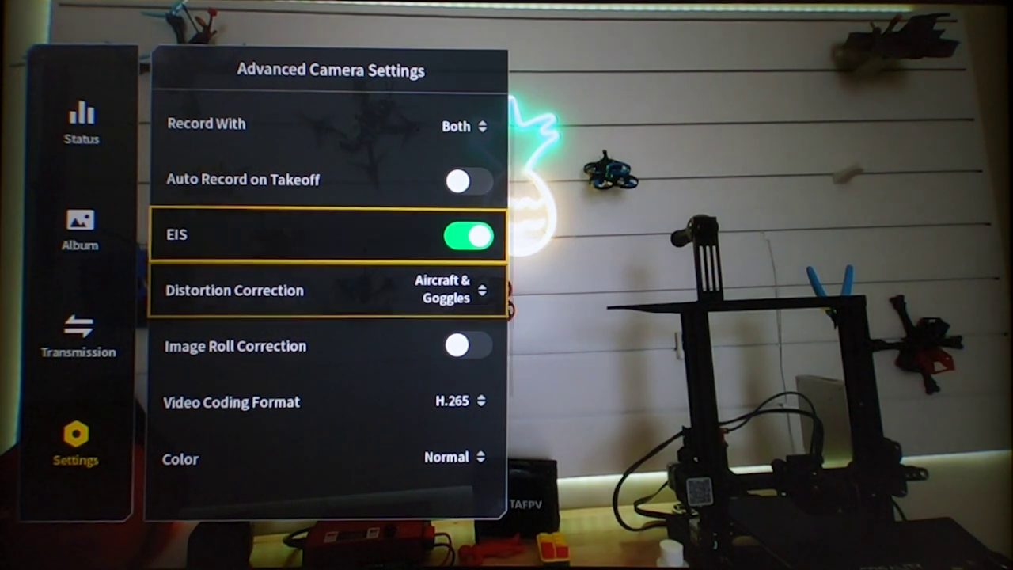
pyautogui.press('Down')
pyautogui.press('Return')
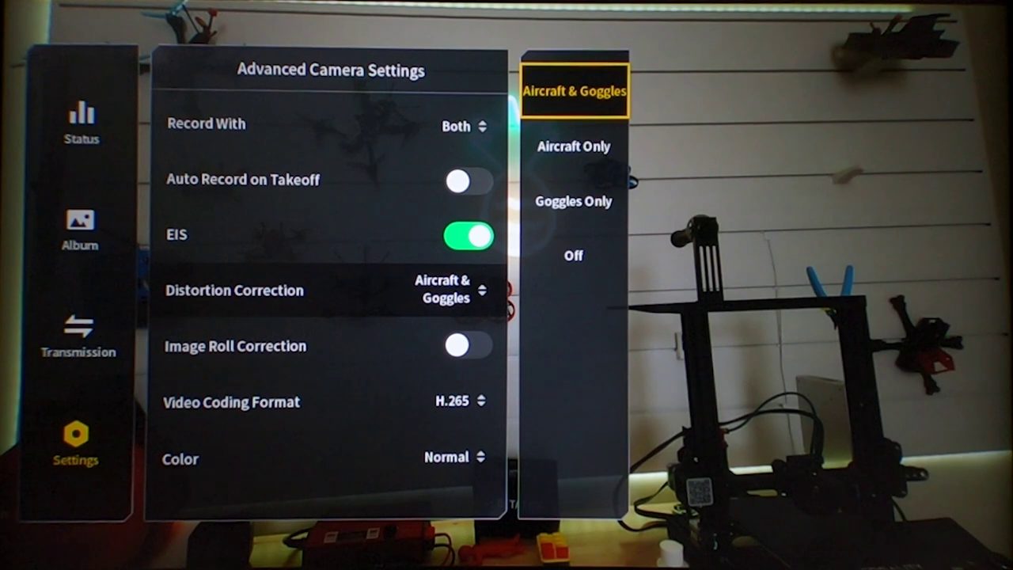
pyautogui.press('Down')
pyautogui.press('Down')
pyautogui.press('Down')
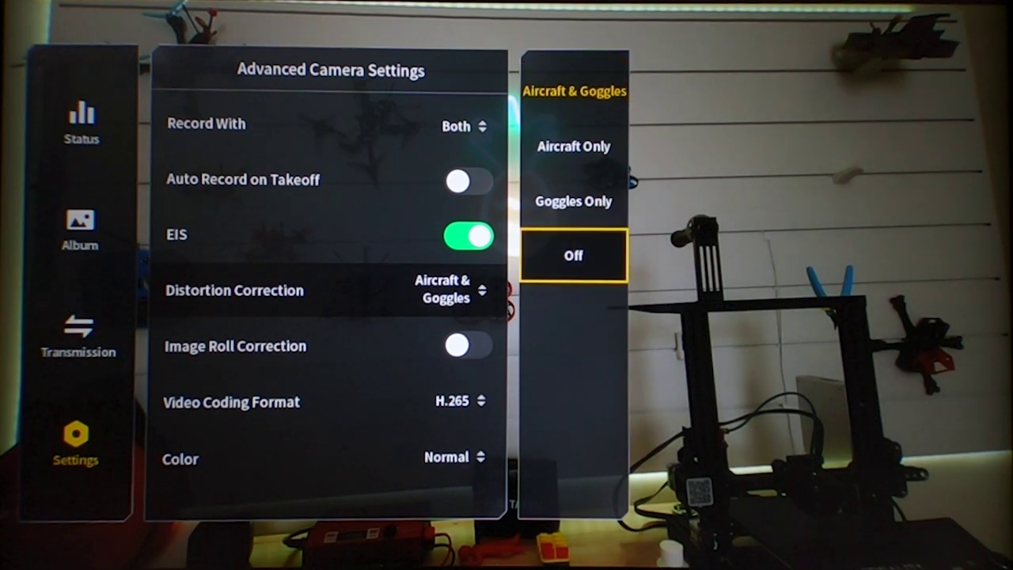
pyautogui.press('Return')
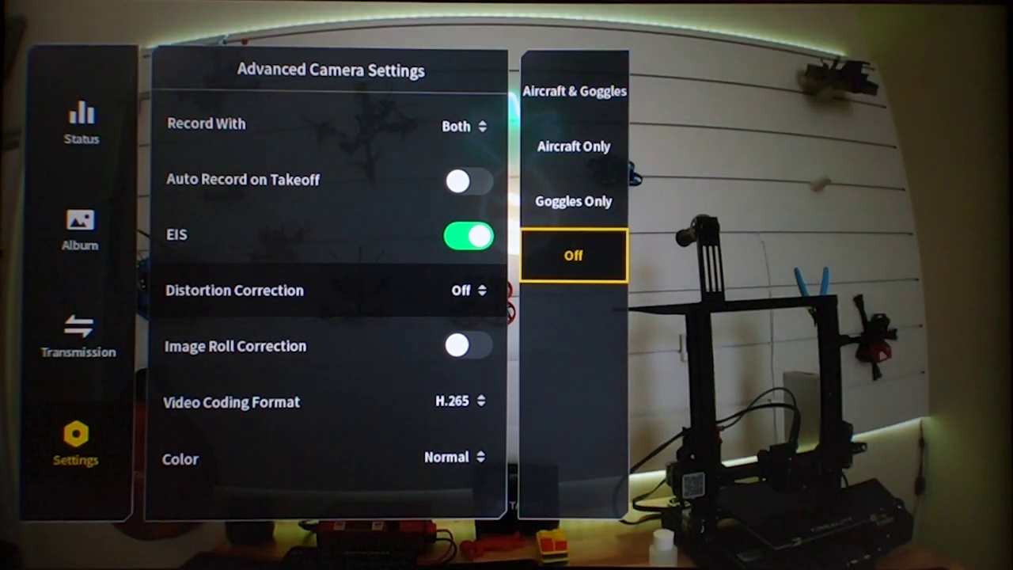
# Set Distortion Correction back to Aircraft & Goggles and close its list of options.
pyautogui.press('Down')
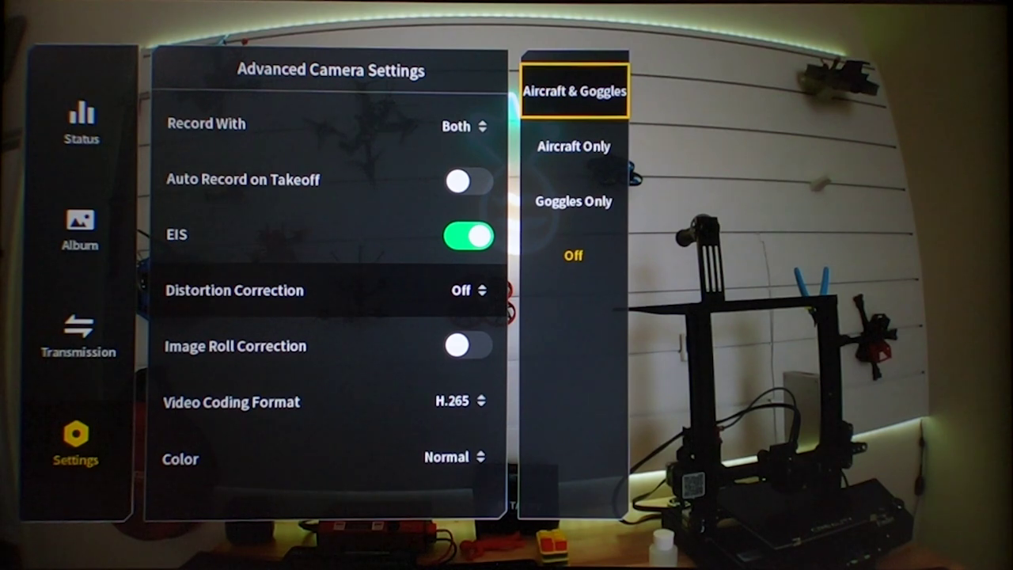
pyautogui.press('Return')
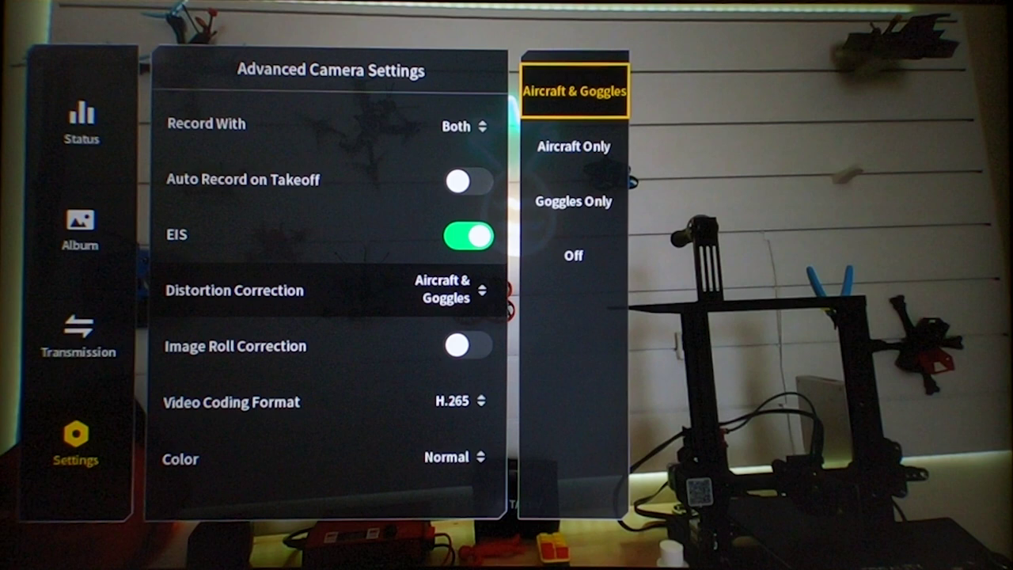
pyautogui.press('Return')
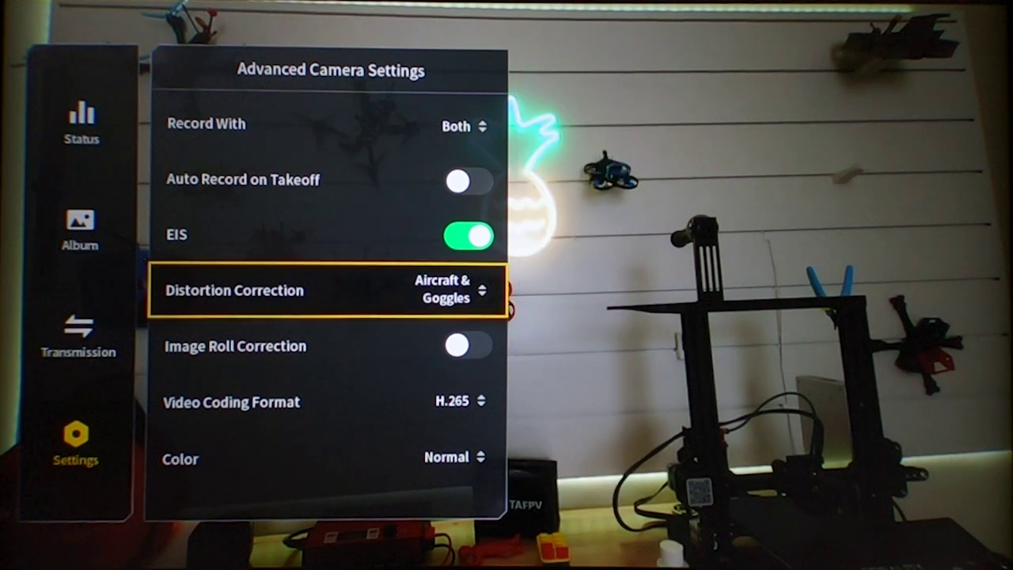
# Turn Image Roll Correction on to preview its effect on the camera view, and switch it off again.
pyautogui.press('Down')
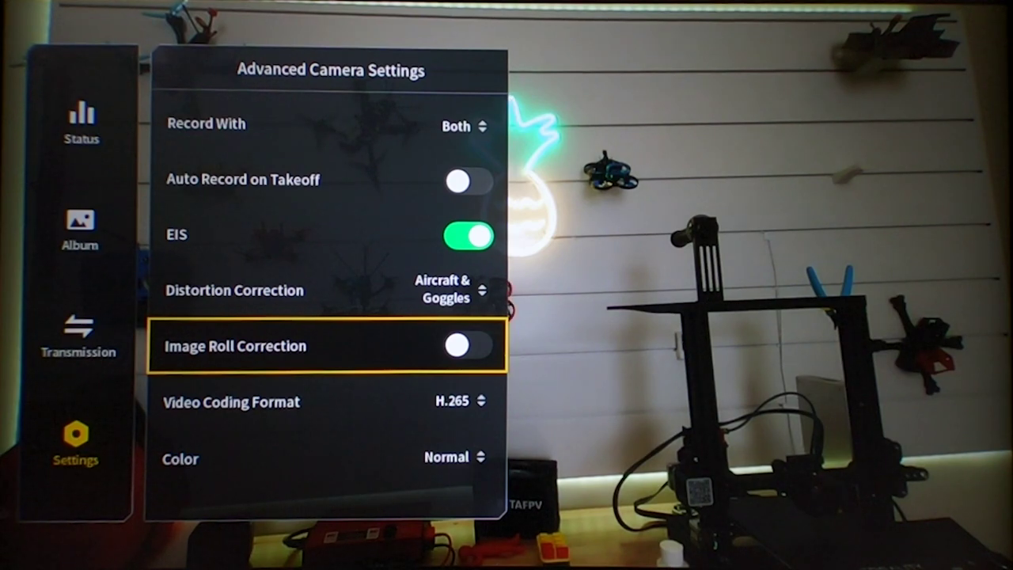
pyautogui.press('Return')
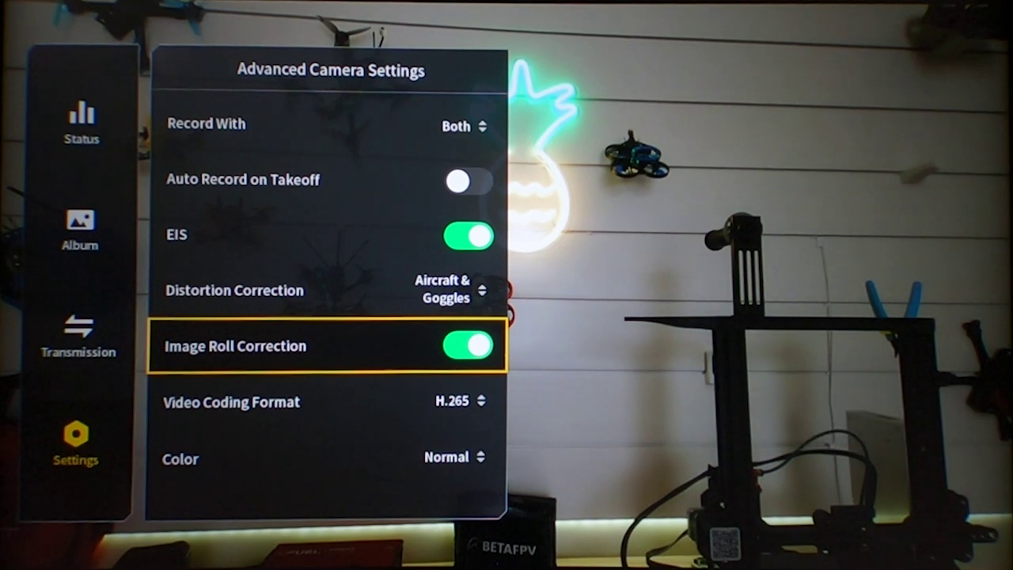
pyautogui.press('Return')
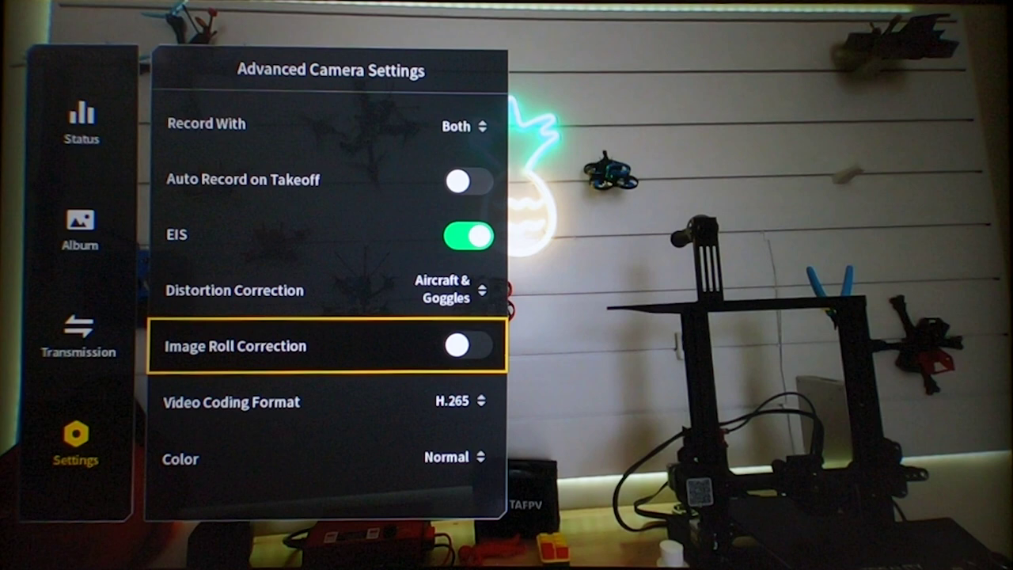
# Review the Video Coding Format and Color options, keeping H.265 and Normal selected.
pyautogui.click(326, 401)
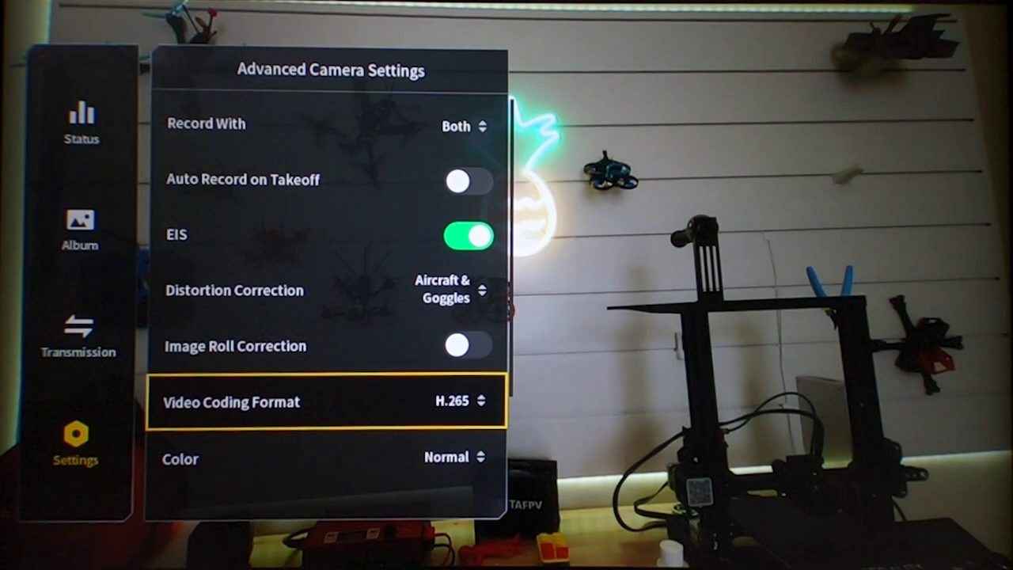
pyautogui.press('Return')
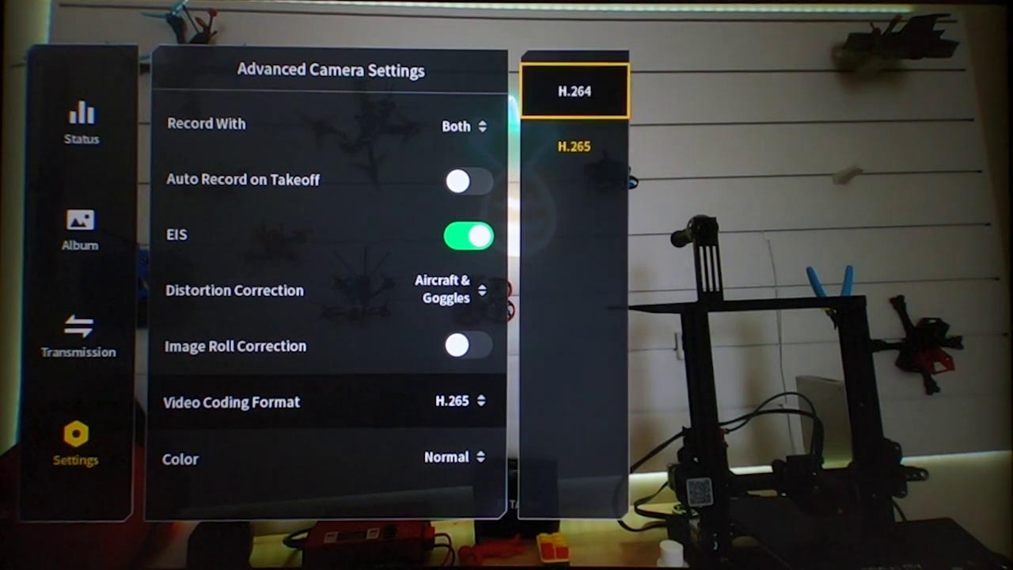
pyautogui.press('Escape')
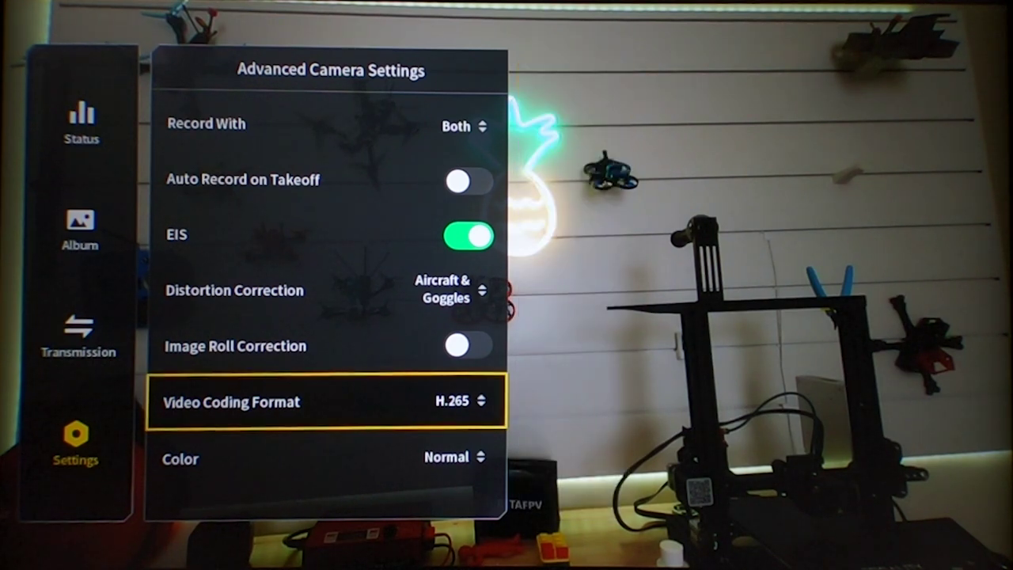
pyautogui.click(325, 457)
pyautogui.press('Return')
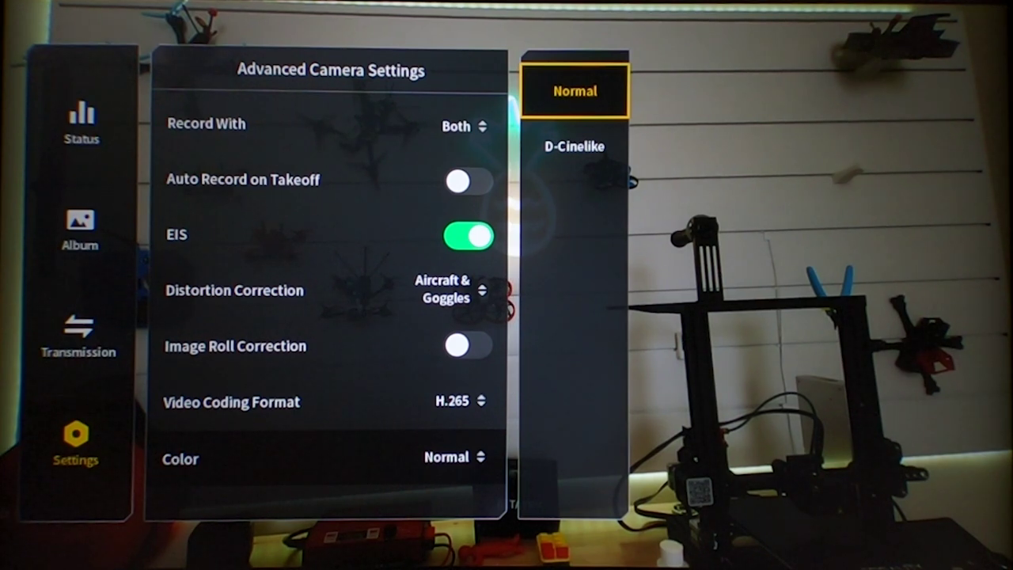
pyautogui.press('Return')
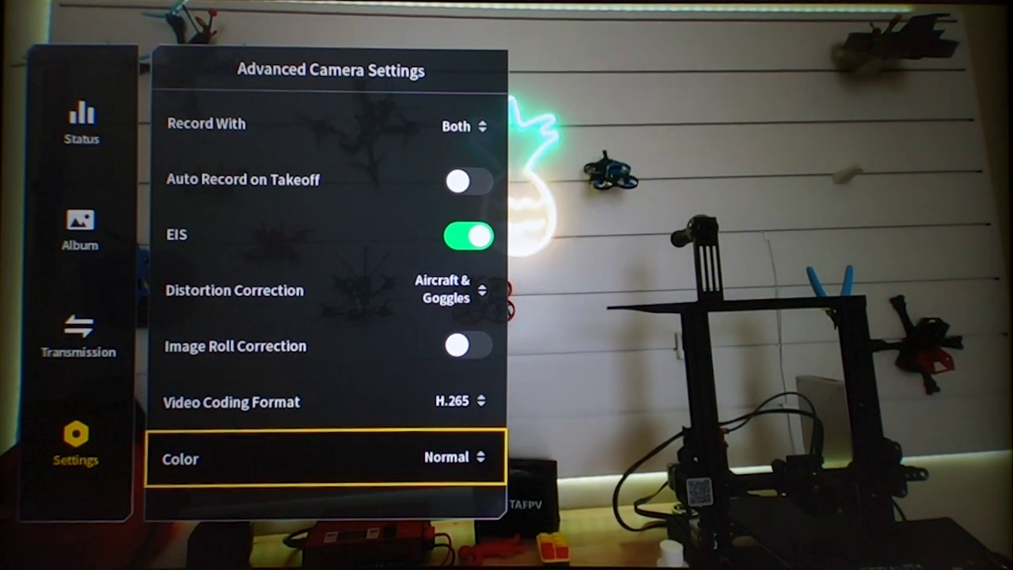
# Review the Anti-Flicker options without changing the 60Hz selection, and check the Audio Recording setting.
pyautogui.press('Down')
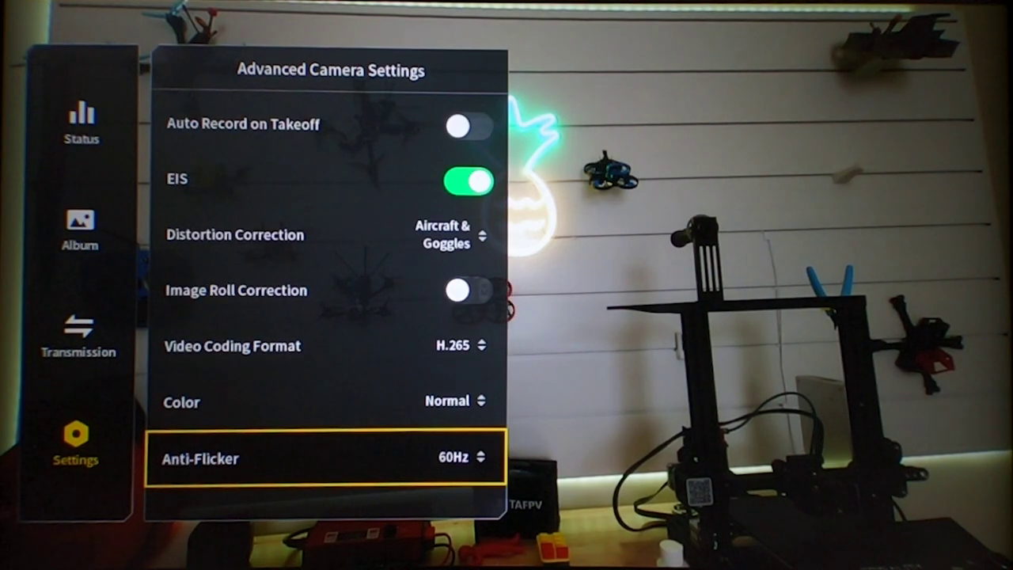
pyautogui.press('Return')
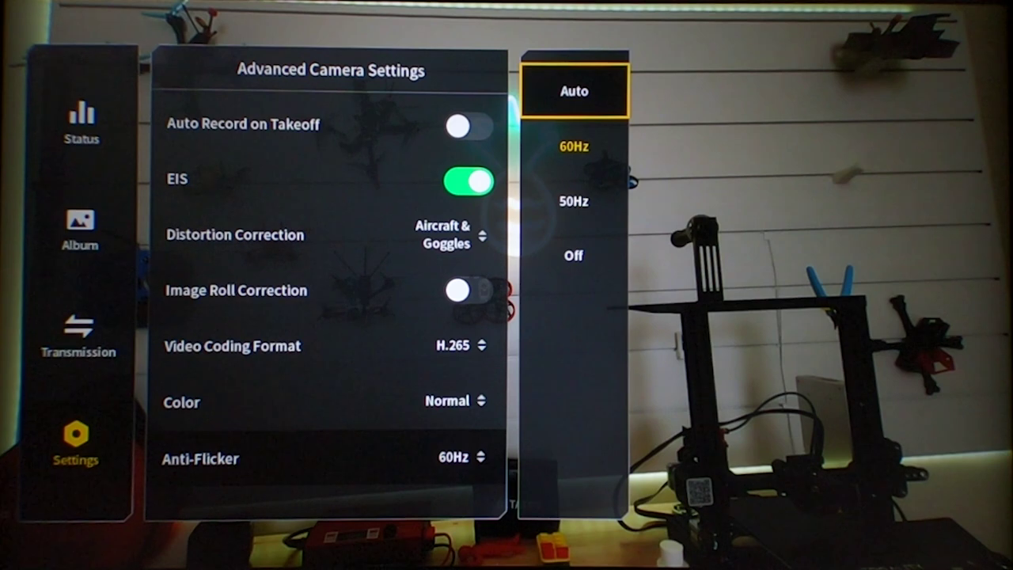
pyautogui.press('Escape')
pyautogui.press('Down')
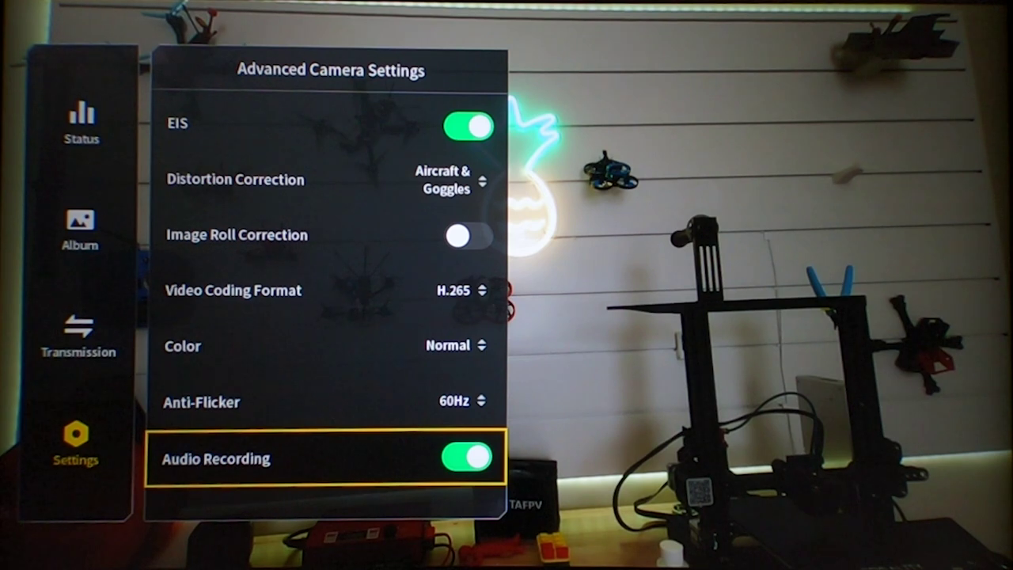
pyautogui.press('Down')
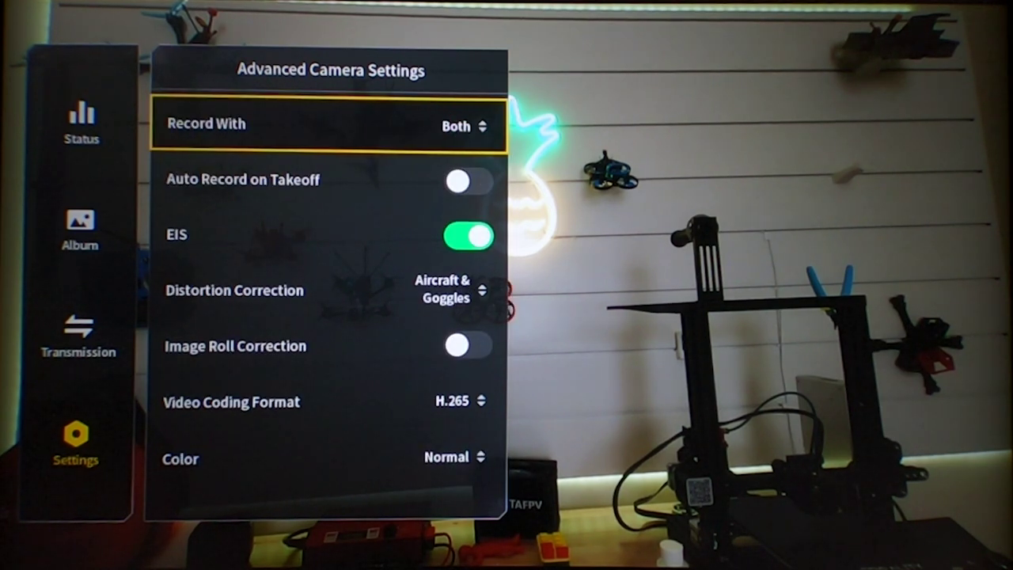
# Return to the Camera settings, view the Reset Camera Parameters confirmation, cancel it and go back to the main settings list.
pyautogui.press('Left')
pyautogui.press('Down')
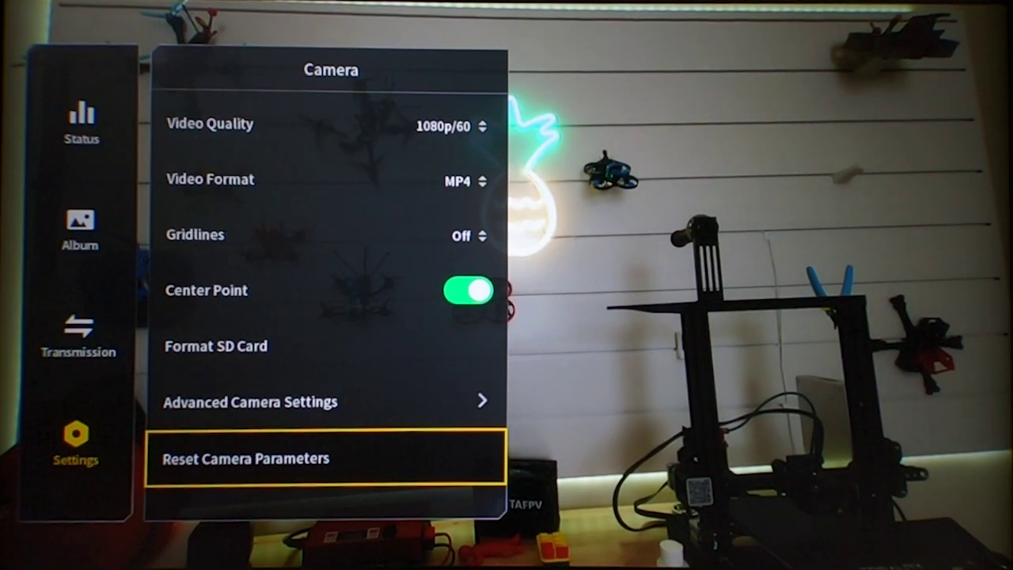
pyautogui.press('Return')
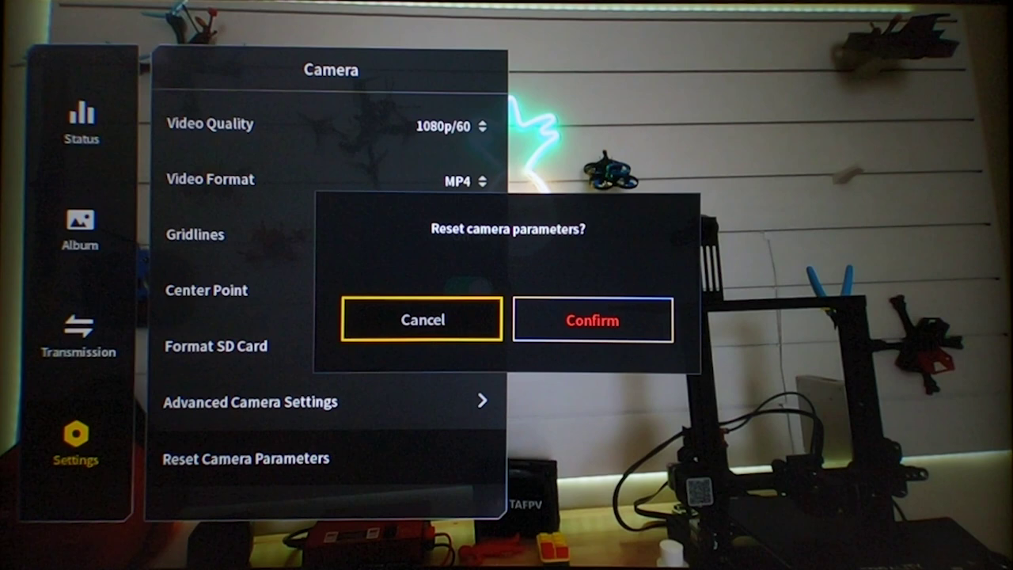
pyautogui.press('Return')
pyautogui.press('Down')
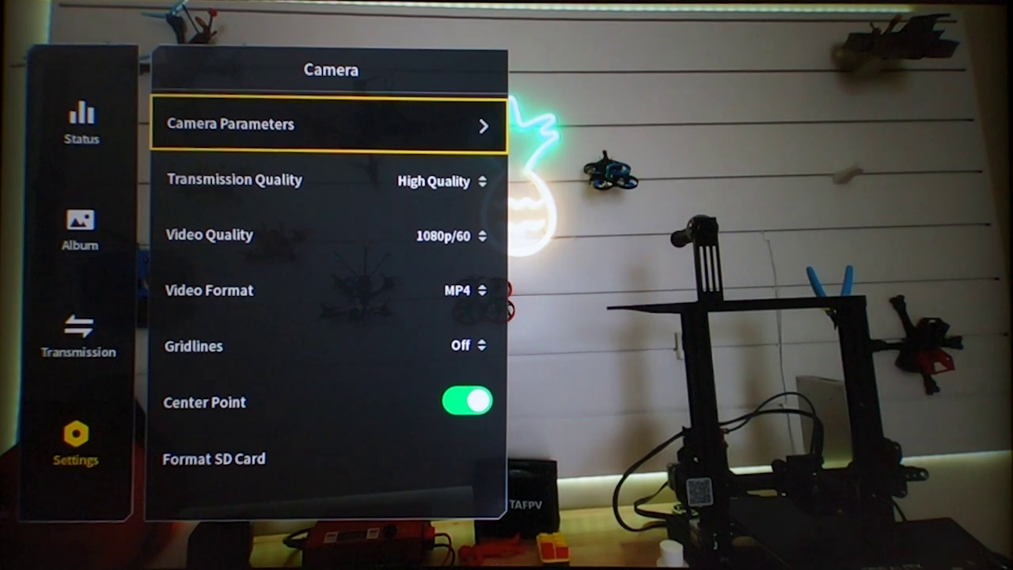
pyautogui.press('Down')
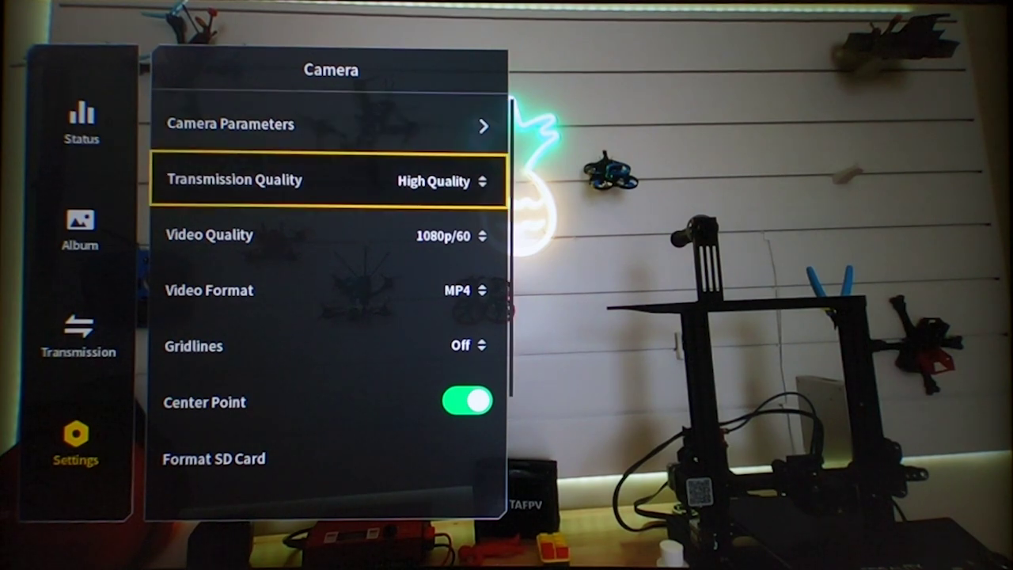
pyautogui.press('Escape')
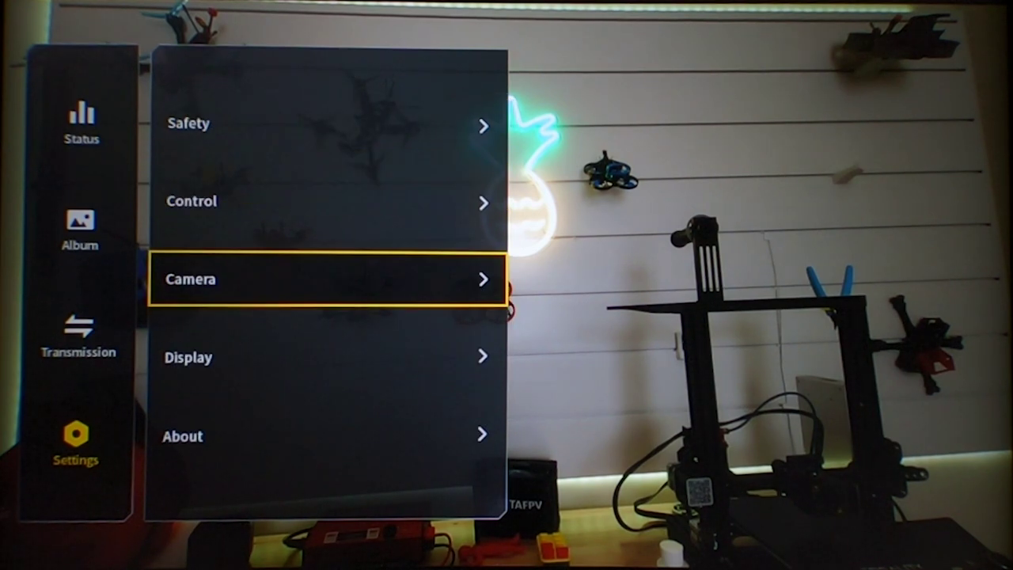
# Open the Display settings and review the available Brightness levels, keeping 3 selected.
pyautogui.press('Down')
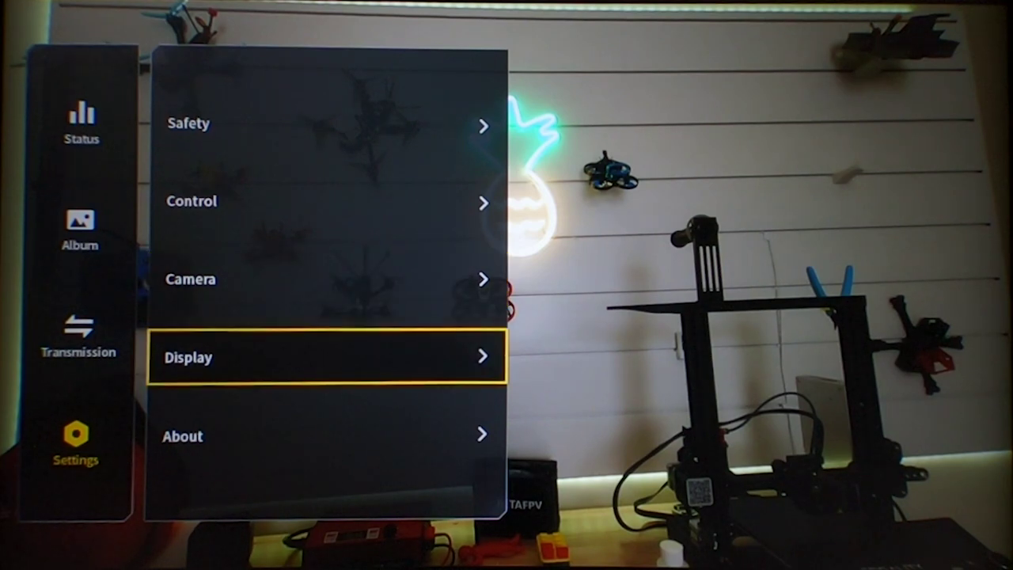
pyautogui.press('Return')
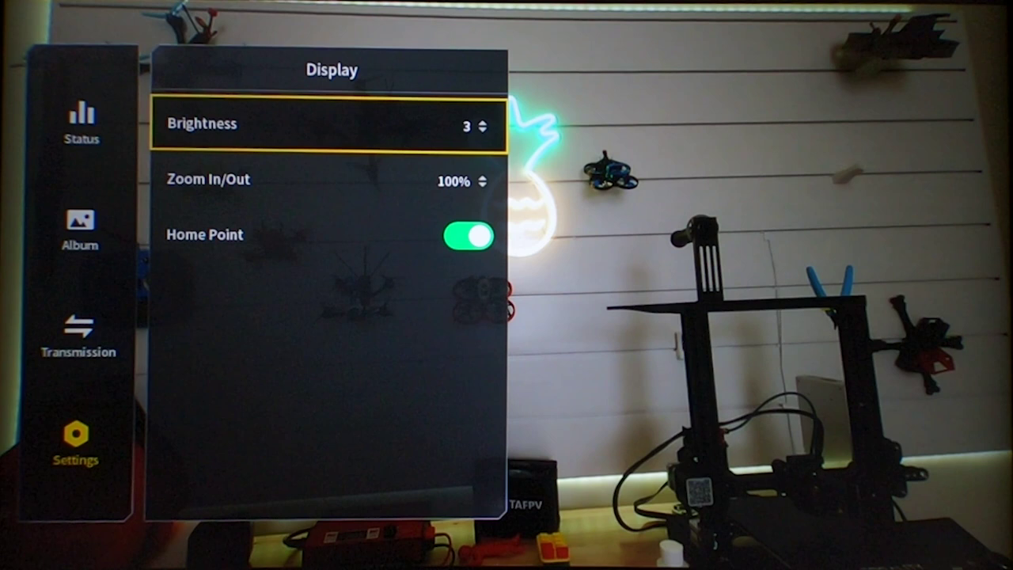
pyautogui.press('Return')
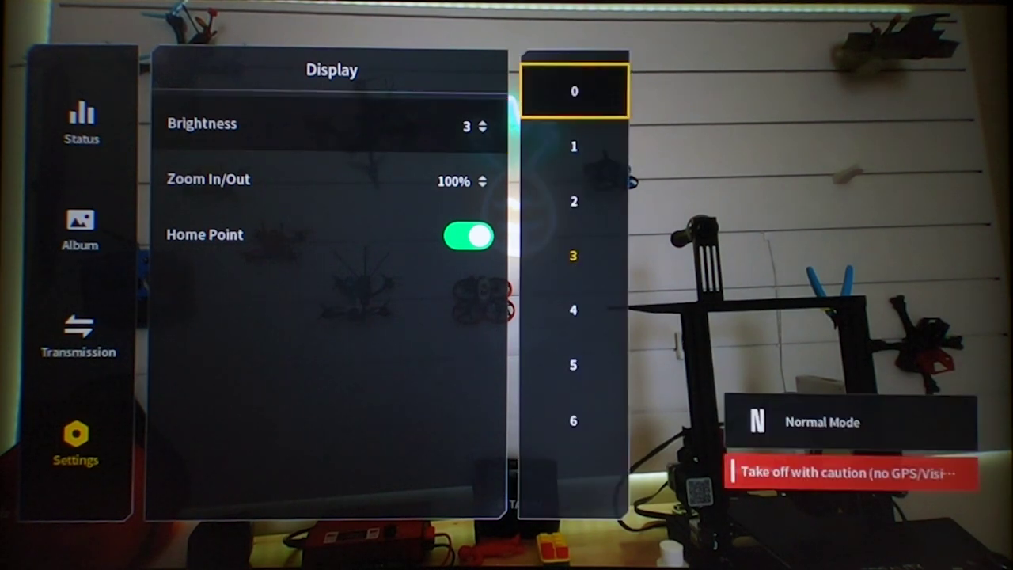
pyautogui.press('Escape')
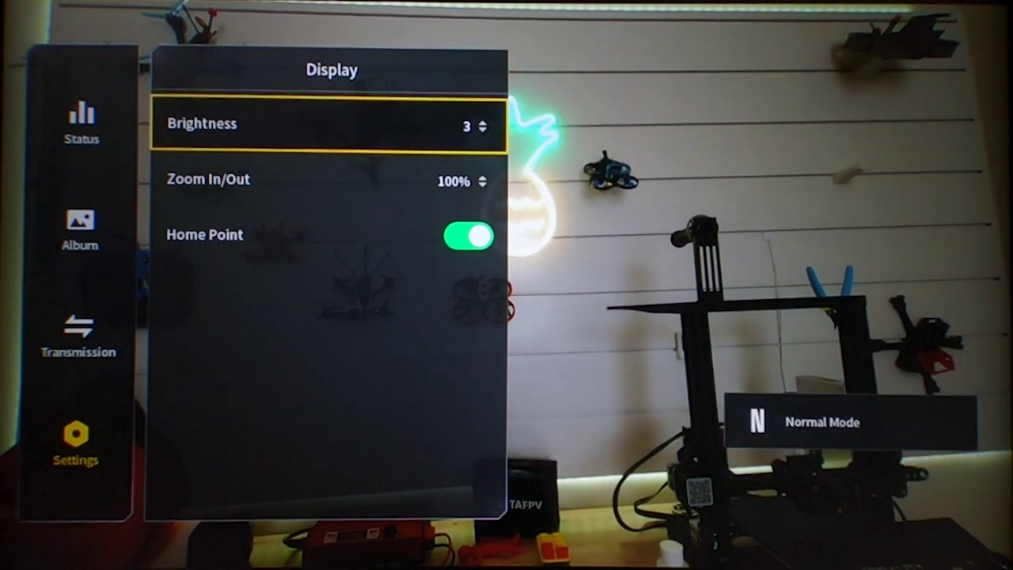
# Set the Zoom In/Out display size to 50% to preview a smaller camera view.
pyautogui.press('Down')
pyautogui.press('Return')
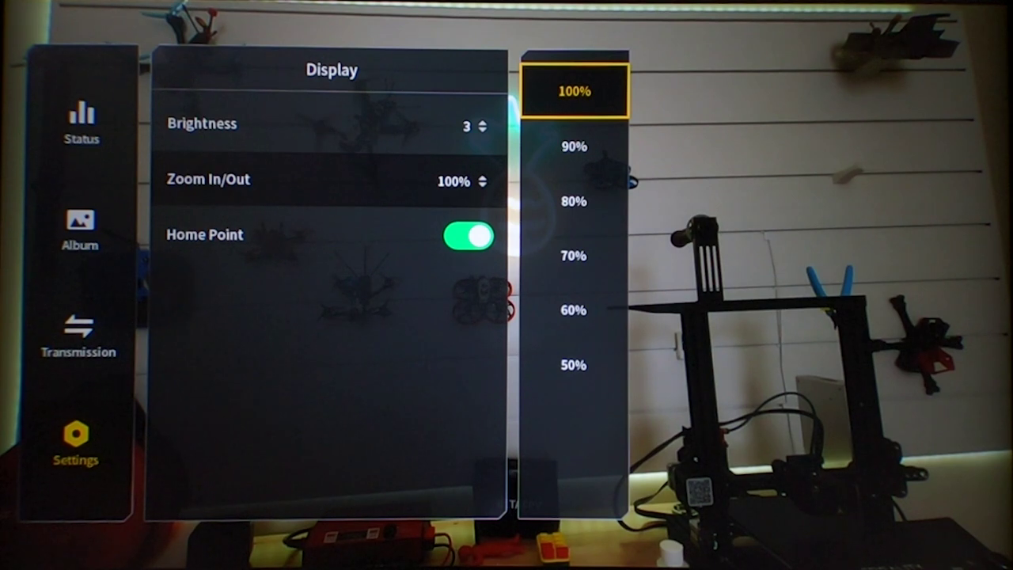
pyautogui.press('Down')
pyautogui.press('Down')
pyautogui.press('Down')
pyautogui.press('Down')
pyautogui.press('Down')
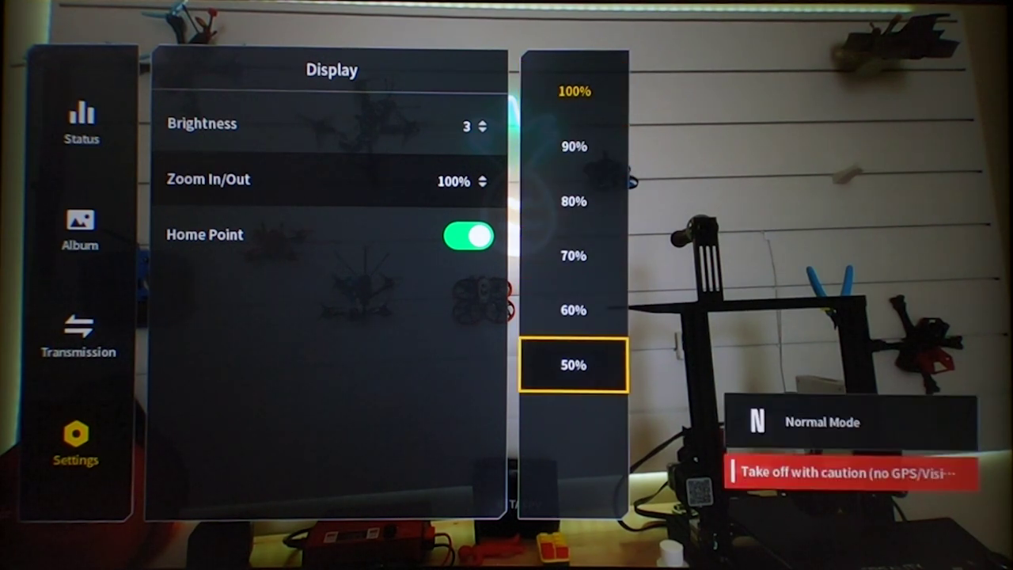
pyautogui.press('Return')
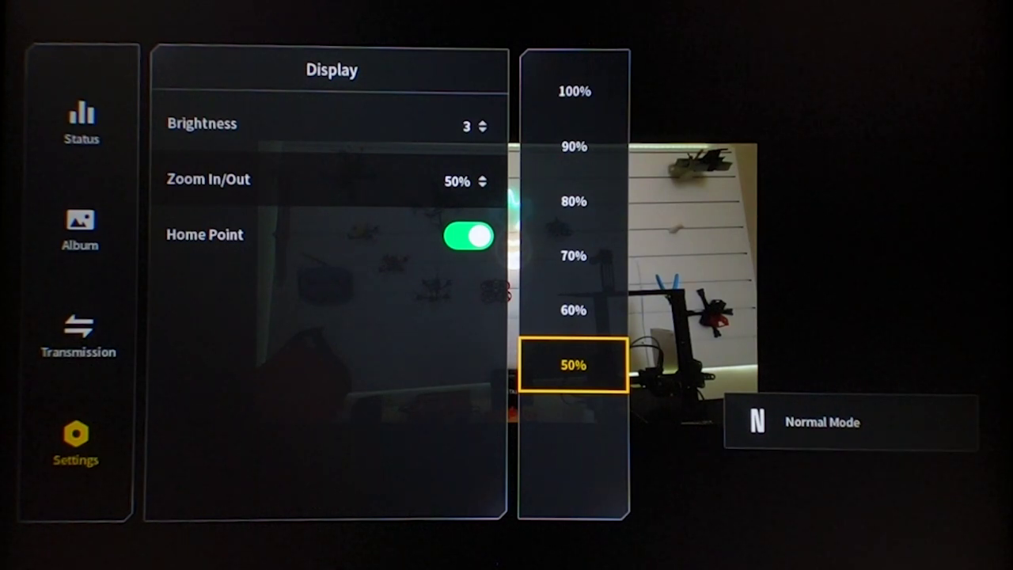
# Set Zoom In/Out back to 100%, close its list of options and move on to the Home Point setting.
pyautogui.press('Down')
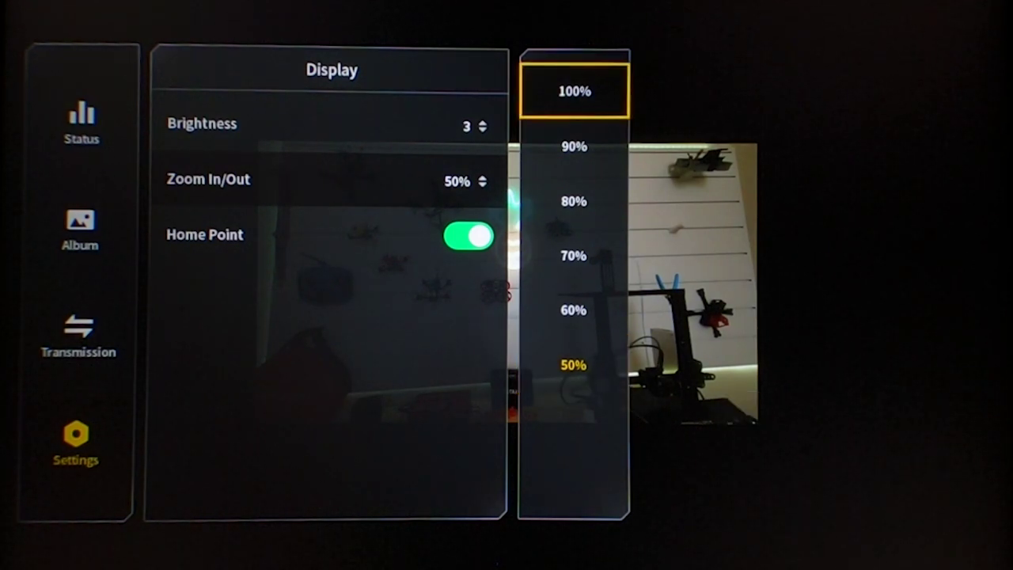
pyautogui.press('Return')
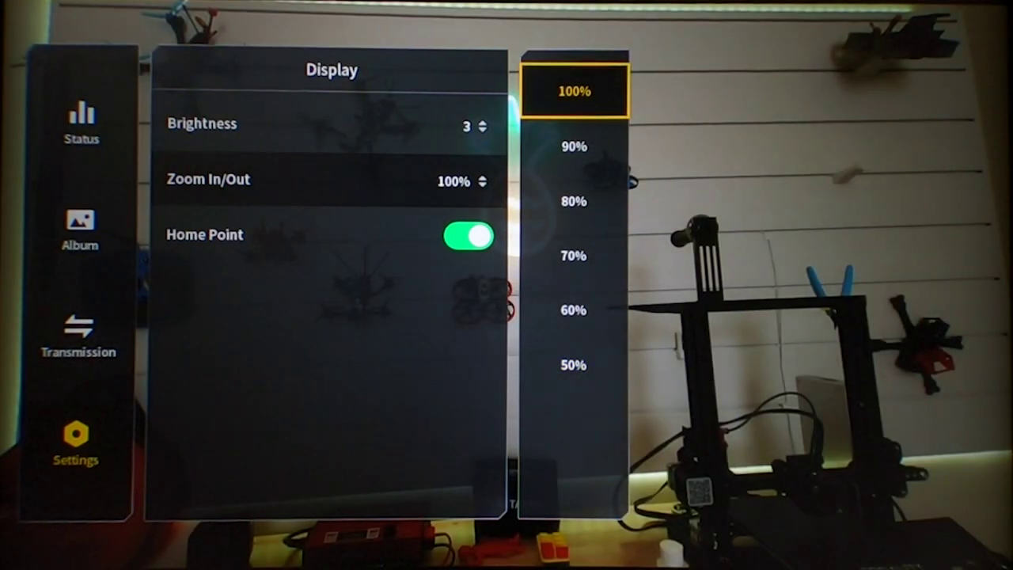
pyautogui.press('Escape')
pyautogui.press('Down')
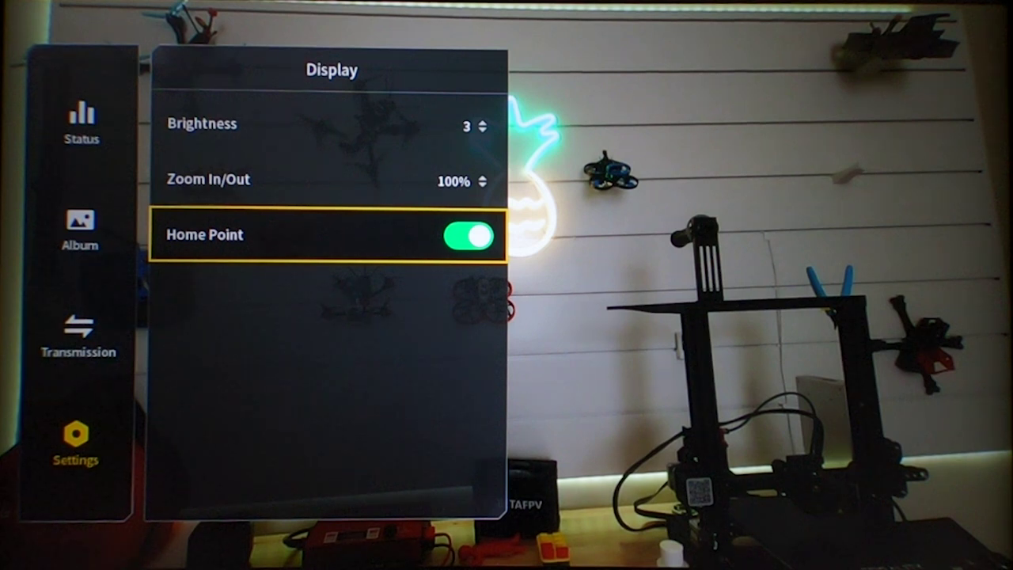
# Review the firmware versions and serial numbers on the About page, and exit the menus to the live camera view.
pyautogui.press('Escape')
pyautogui.press('Down')
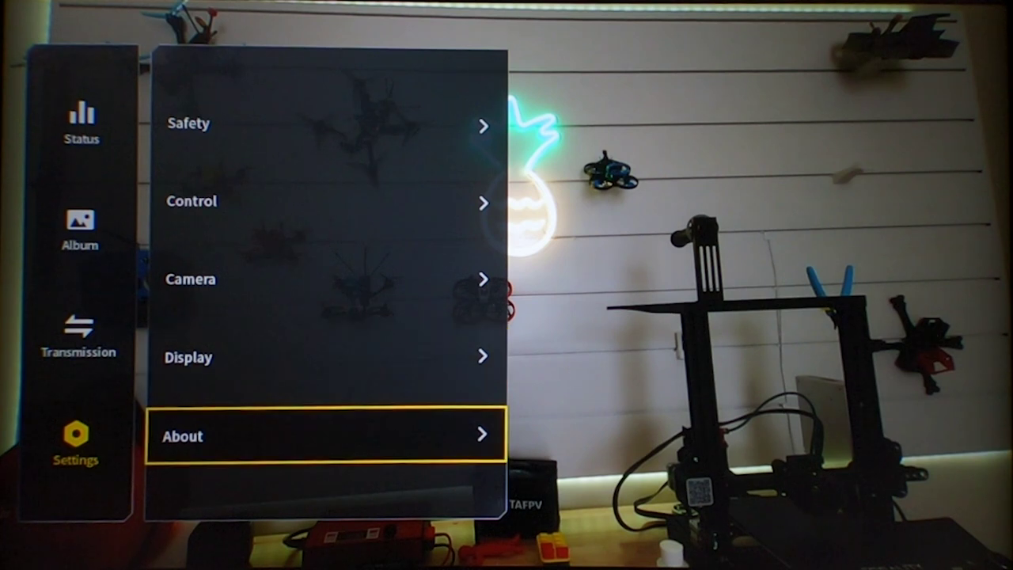
pyautogui.press('Return')
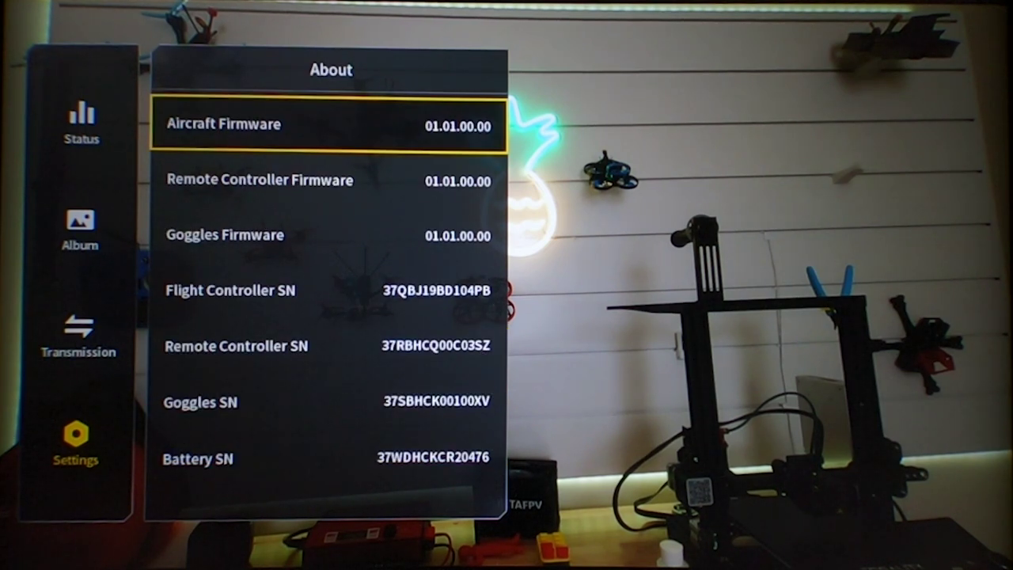
pyautogui.press('Escape')
pyautogui.press('Down')
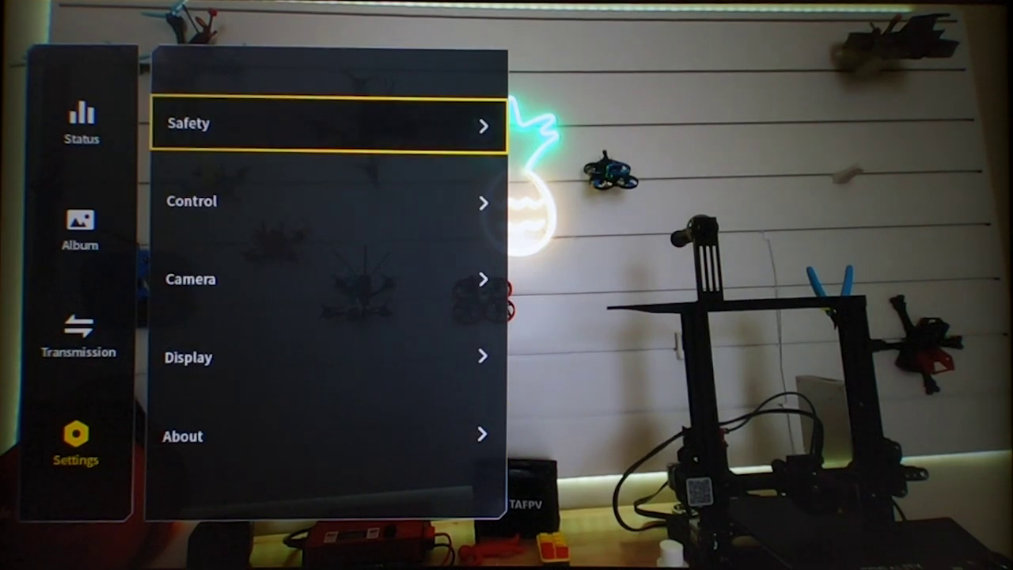
pyautogui.press('Escape')
pyautogui.press('Escape')
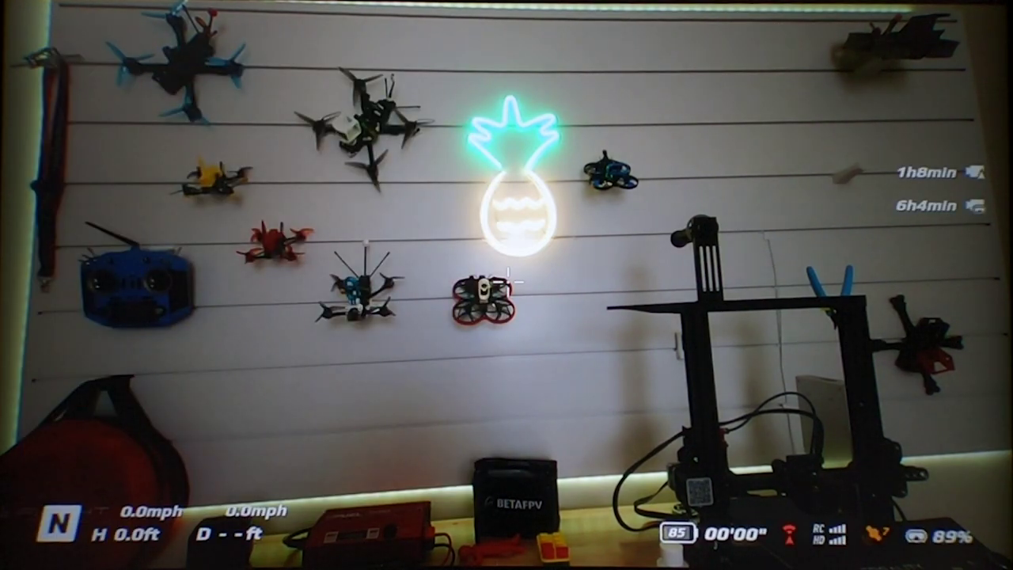